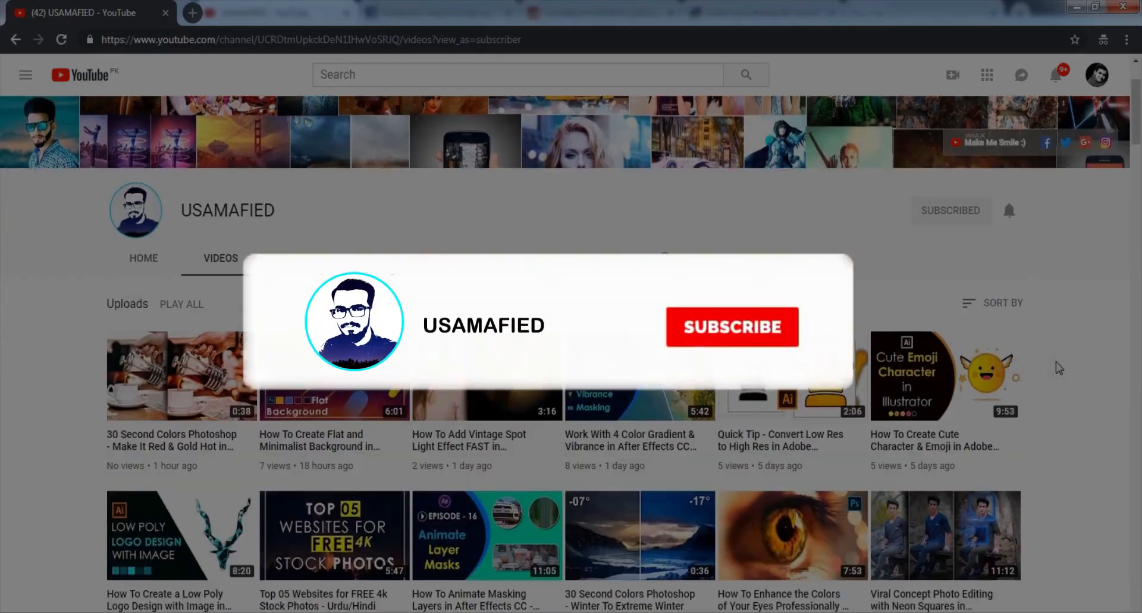
- Open the recent file Angelina-Jolie-PNG-Transparent-Image.png and add a new empty layer
{"action": "scroll", "coordinate": [1058, 368], "scroll_direction": "down", "scroll_amount": 7}
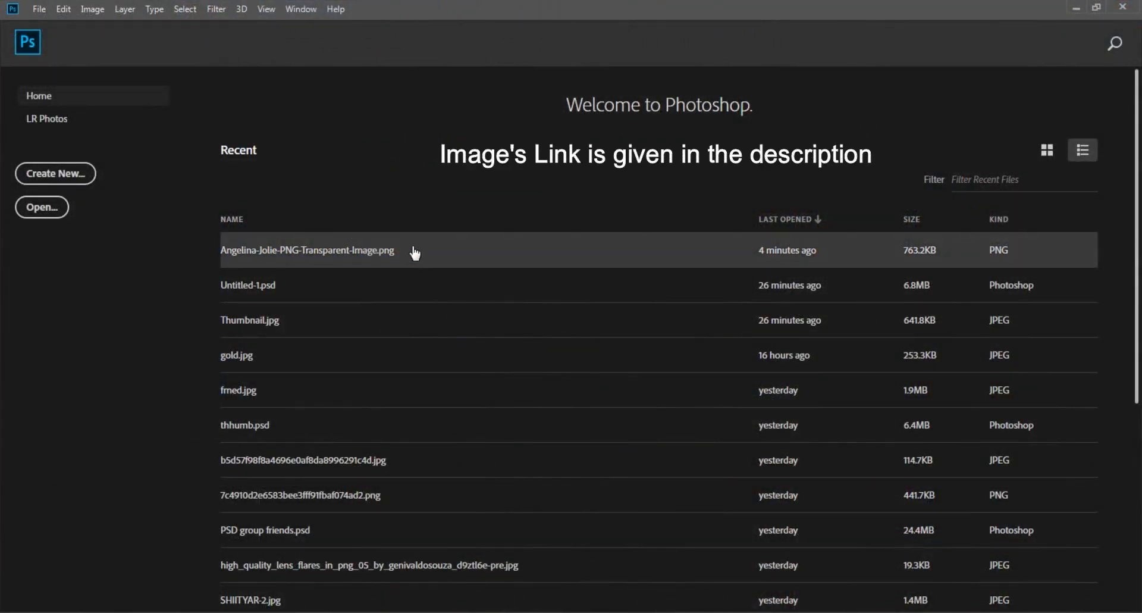
{"action": "left_click", "coordinate": [434, 238]}
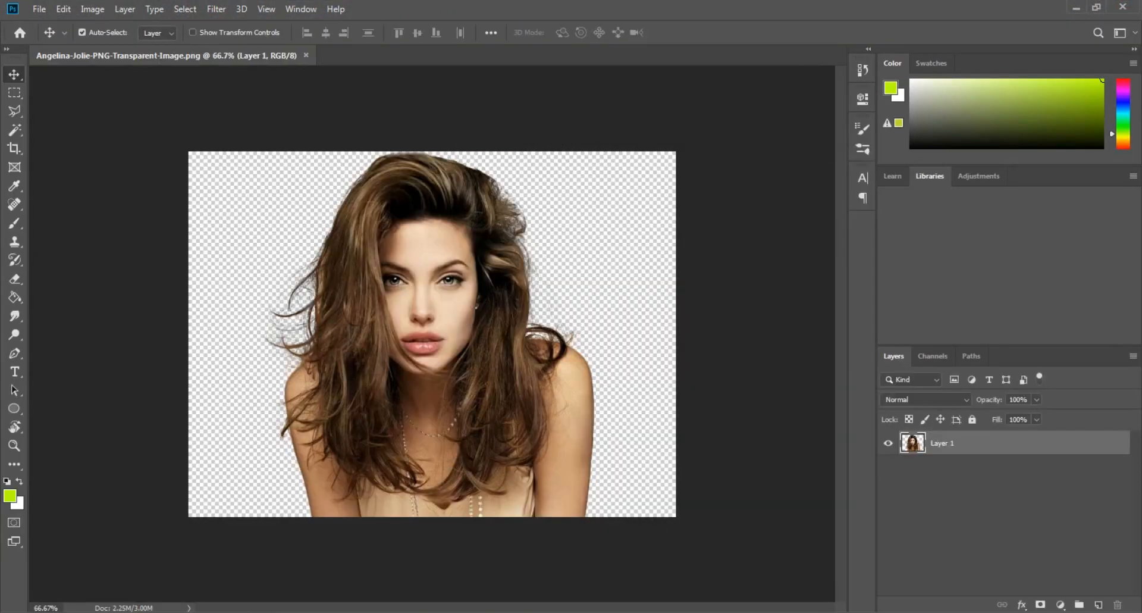
{"action": "left_click", "coordinate": [1099, 605]}
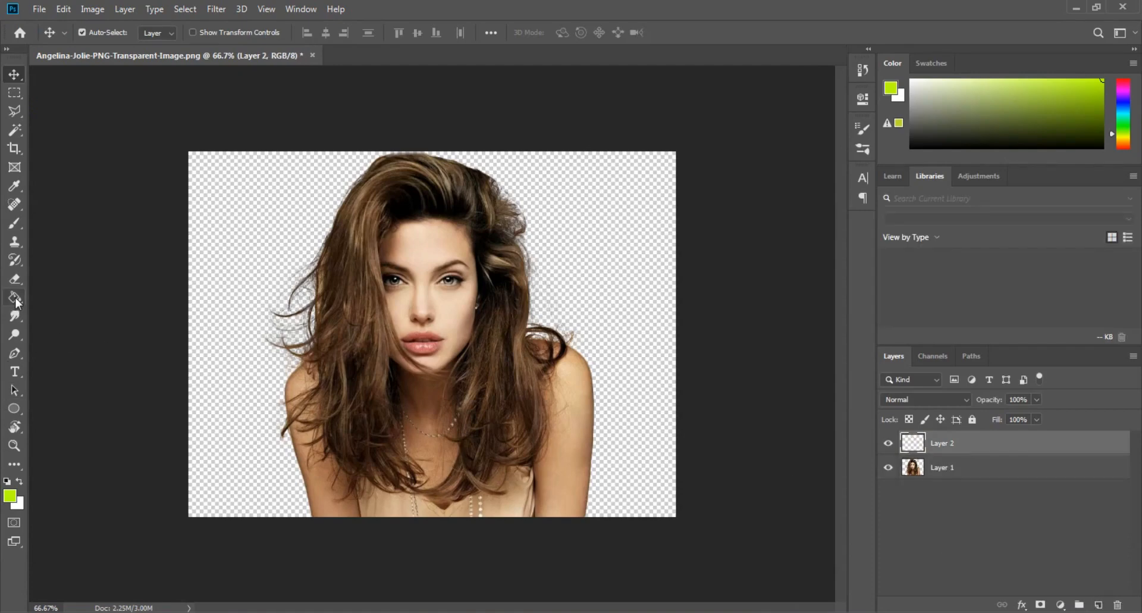
- Fill the new layer with a bright yellow-green foreground color and place it beneath the portrait layer
{"action": "left_click", "coordinate": [10, 495]}
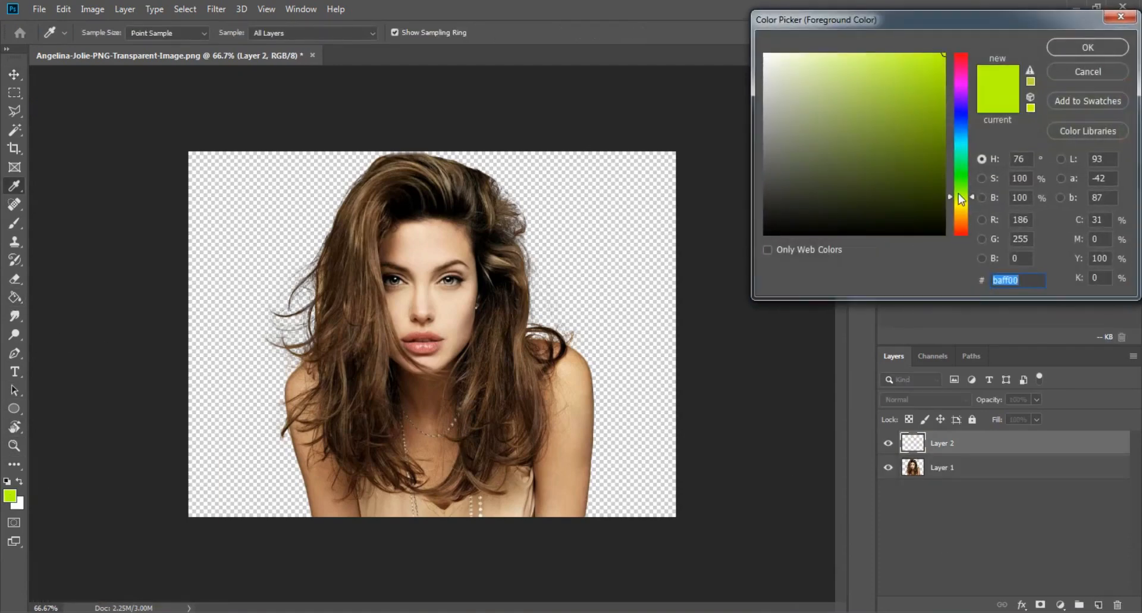
{"action": "left_click", "coordinate": [1087, 47]}
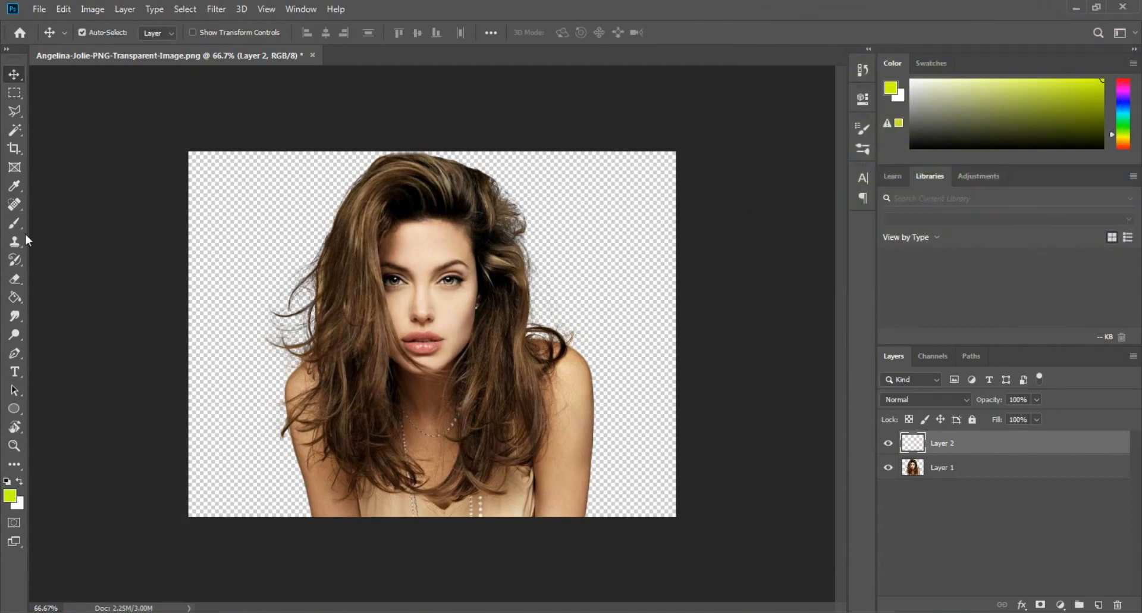
{"action": "left_click", "coordinate": [14, 297]}
{"action": "left_click", "coordinate": [216, 305]}
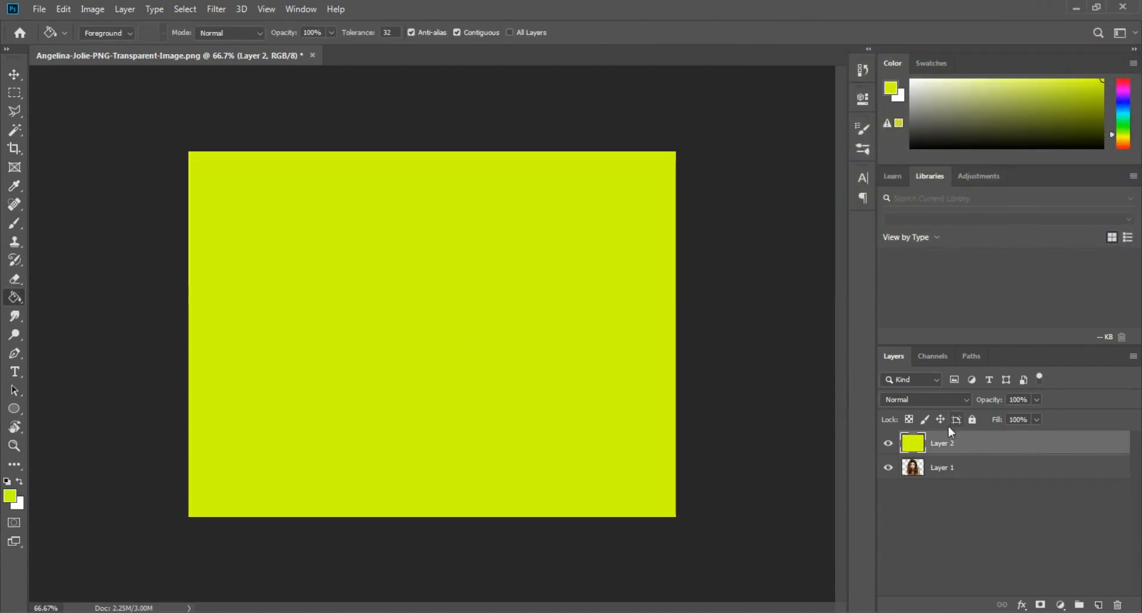
{"action": "left_click_drag", "start_coordinate": [949, 433], "coordinate": [919, 480]}
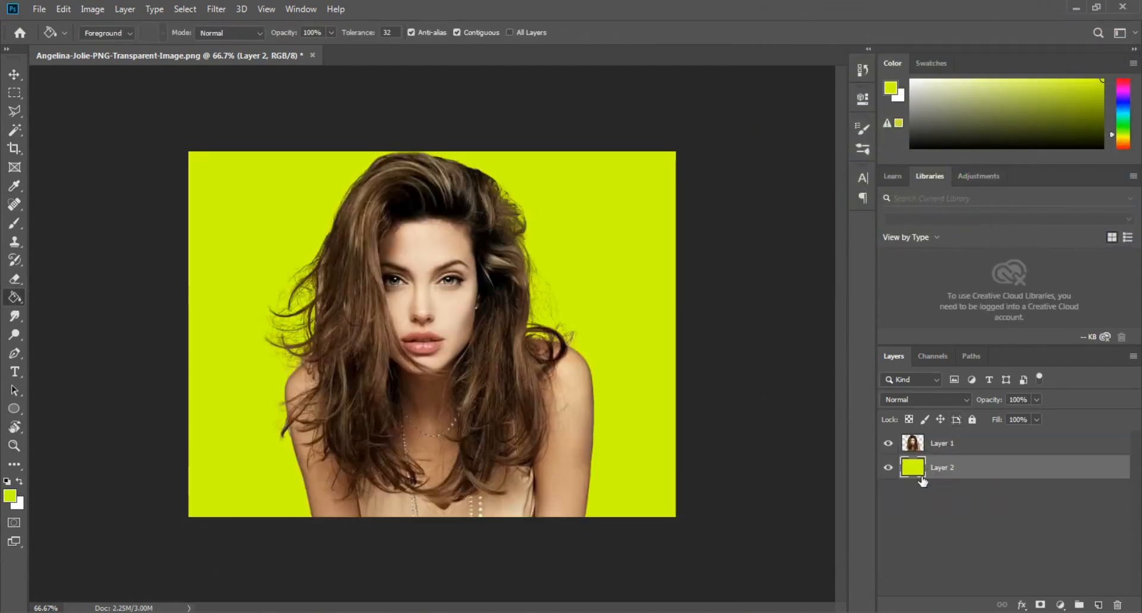
- Select the portrait layer and apply a slight Levels adjustment to it
{"action": "left_click", "coordinate": [17, 79]}
{"action": "left_click", "coordinate": [396, 291]}
{"action": "left_click", "coordinate": [93, 9]}
{"action": "mouse_move", "coordinate": [143, 53]}
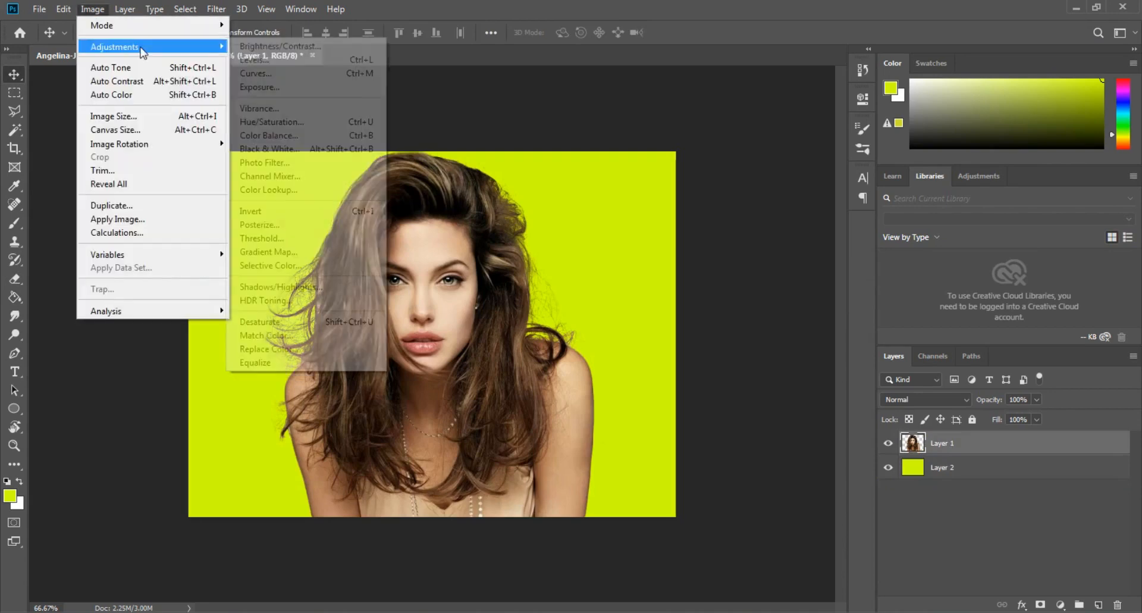
{"action": "left_click", "coordinate": [253, 59]}
{"action": "left_click_drag", "start_coordinate": [833, 229], "coordinate": [840, 227]}
{"action": "left_click", "coordinate": [1078, 98]}
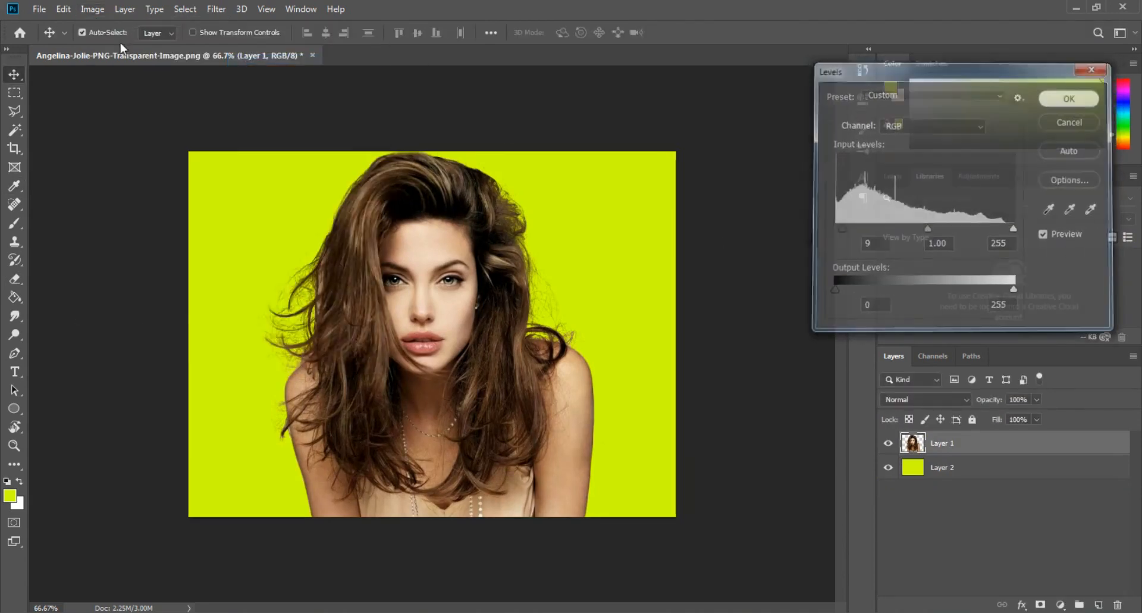
- Set up the Quick Selection tool with a 65 px brush and 90% hardness
{"action": "left_click", "coordinate": [15, 130]}
{"action": "left_click", "coordinate": [48, 132]}
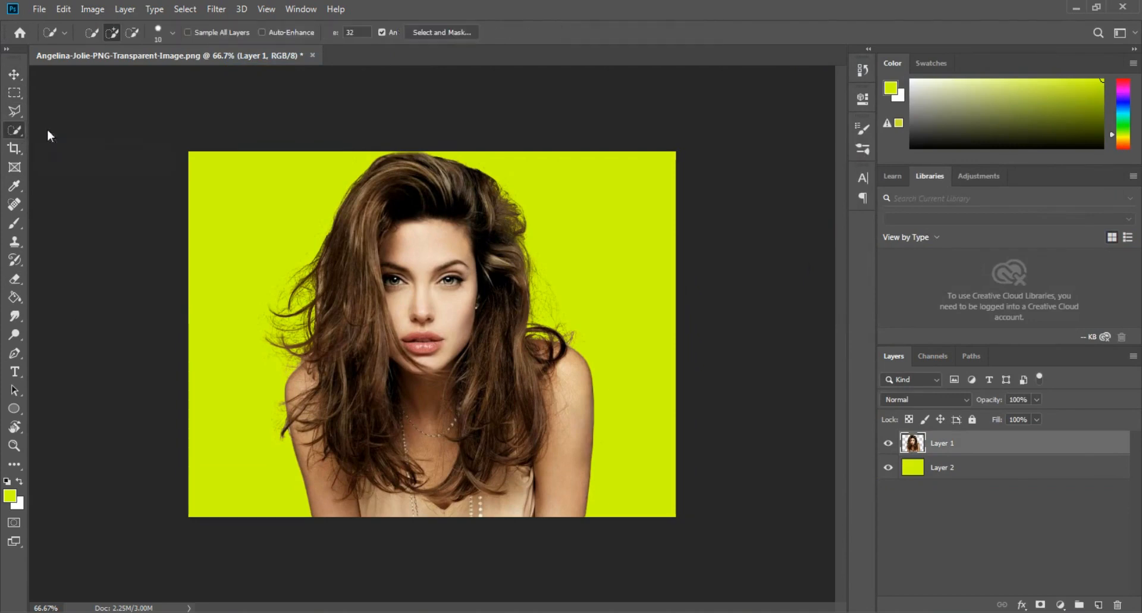
{"action": "left_click", "coordinate": [166, 33]}
{"action": "left_click", "coordinate": [112, 73]}
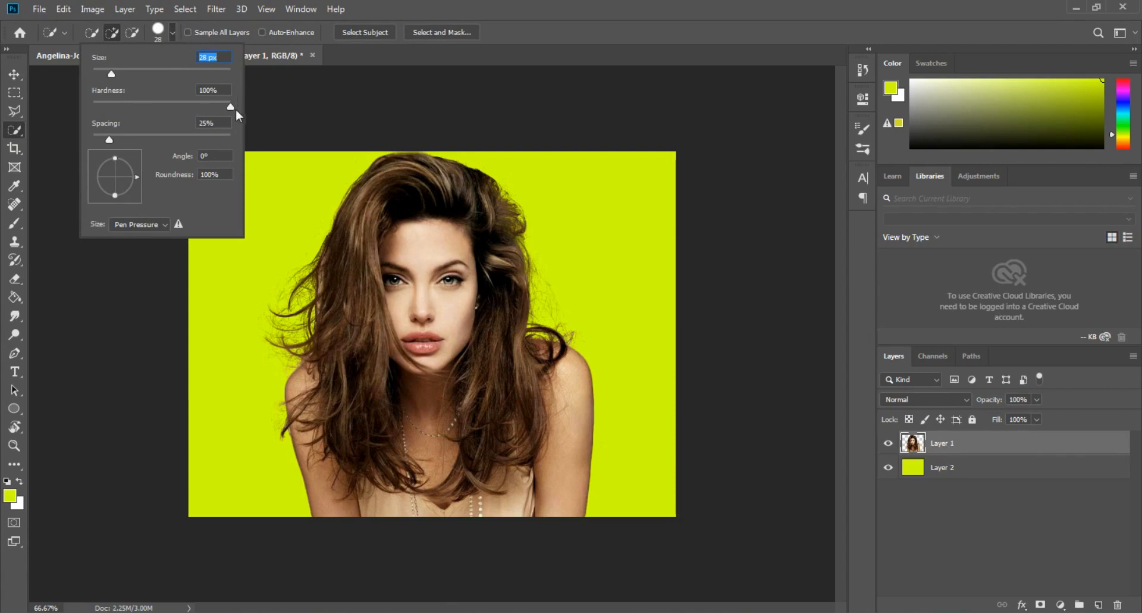
{"action": "left_click", "coordinate": [119, 70]}
{"action": "left_click_drag", "start_coordinate": [131, 73], "coordinate": [137, 72]}
{"action": "left_click_drag", "start_coordinate": [230, 107], "coordinate": [216, 108]}
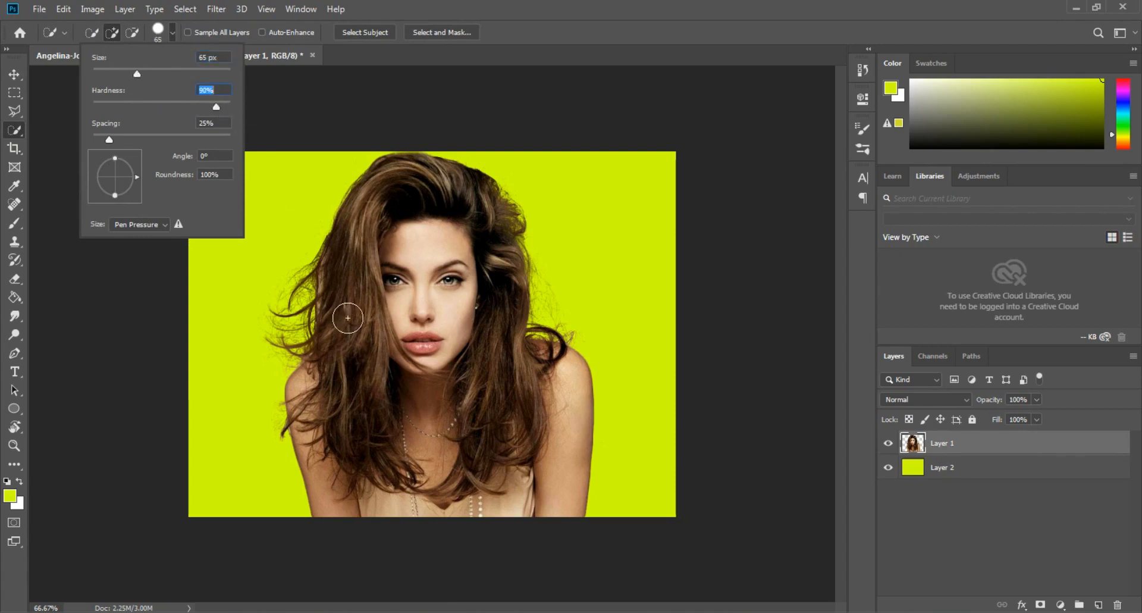
- Select the woman's hair including its loose outer strands, subtracting the face, neck, shoulders and dress from the selection
{"action": "mouse_move", "coordinate": [354, 454]}
{"action": "left_mouse_down"}
{"action": "mouse_move", "coordinate": [368, 427]}
{"action": "mouse_move", "coordinate": [356, 324]}
{"action": "mouse_move", "coordinate": [350, 298]}
{"action": "mouse_move", "coordinate": [333, 328]}
{"action": "mouse_move", "coordinate": [332, 263]}
{"action": "mouse_move", "coordinate": [371, 198]}
{"action": "mouse_move", "coordinate": [379, 344]}
{"action": "mouse_move", "coordinate": [364, 191]}
{"action": "mouse_move", "coordinate": [377, 205]}
{"action": "mouse_move", "coordinate": [389, 180]}
{"action": "mouse_move", "coordinate": [456, 181]}
{"action": "mouse_move", "coordinate": [495, 213]}
{"action": "mouse_move", "coordinate": [510, 274]}
{"action": "mouse_move", "coordinate": [493, 440]}
{"action": "mouse_move", "coordinate": [543, 347]}
{"action": "mouse_move", "coordinate": [521, 375]}
{"action": "mouse_move", "coordinate": [511, 430]}
{"action": "left_mouse_up"}
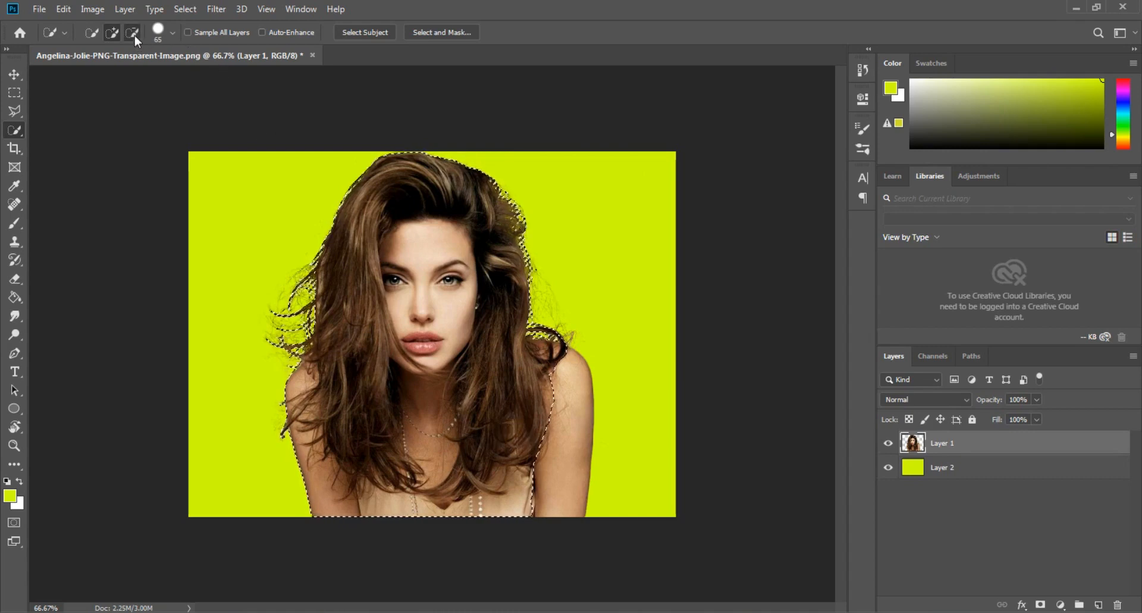
{"action": "left_click", "coordinate": [132, 32]}
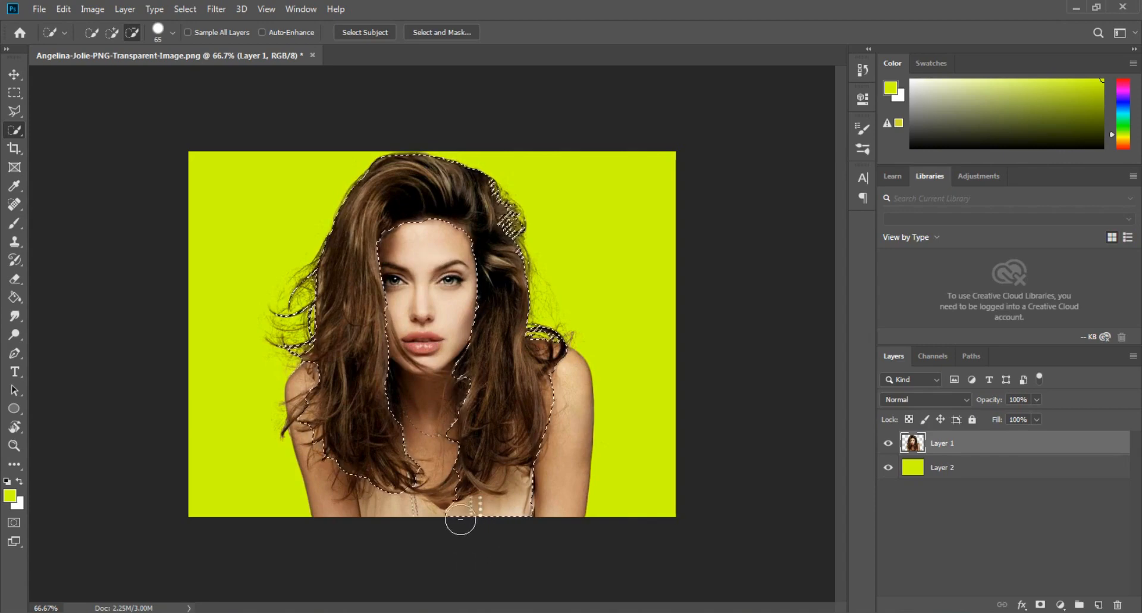
{"action": "left_click_drag", "start_coordinate": [499, 511], "coordinate": [559, 488]}
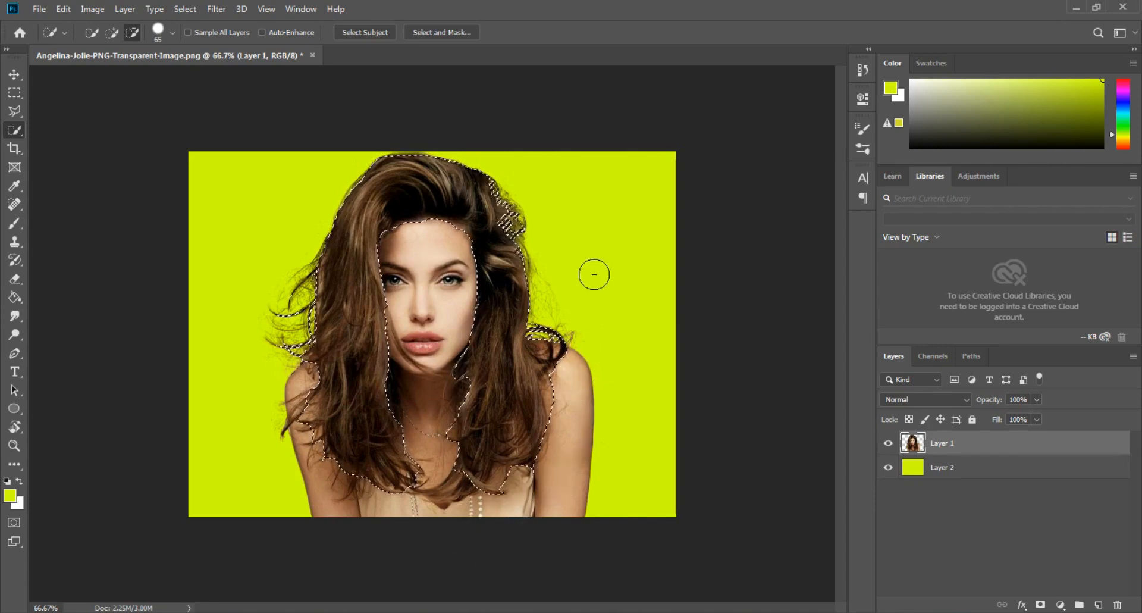
{"action": "left_click", "coordinate": [112, 32]}
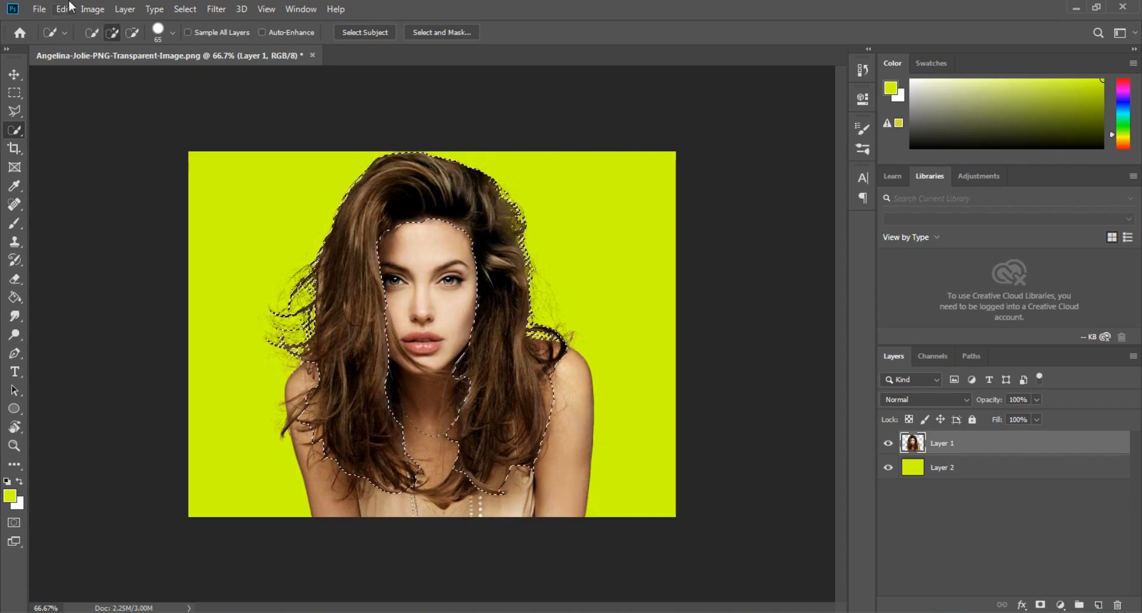
- Copy the selected hair onto its own new layer
{"action": "left_click", "coordinate": [14, 91]}
{"action": "right_click", "coordinate": [404, 228]}
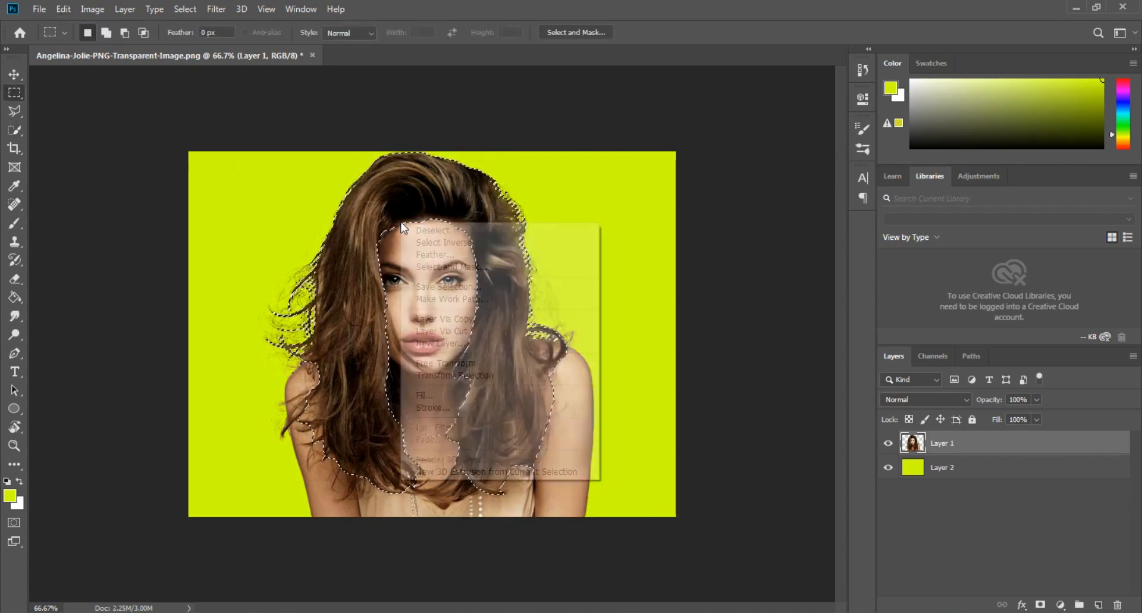
{"action": "left_click", "coordinate": [464, 323]}
{"action": "left_click", "coordinate": [13, 74]}
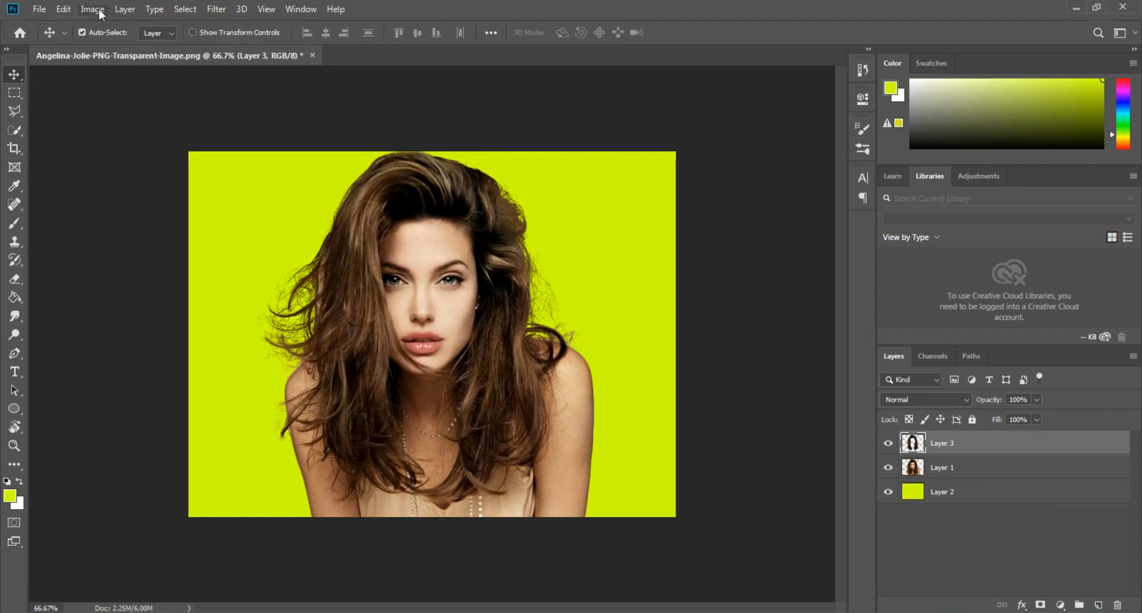
- Choose the Poster Edges filter for the hair layer with edge thickness 0, edge intensity 0 and posterization 2
{"action": "left_click", "coordinate": [216, 9]}
{"action": "left_click", "coordinate": [252, 72]}
{"action": "left_click", "coordinate": [819, 74]}
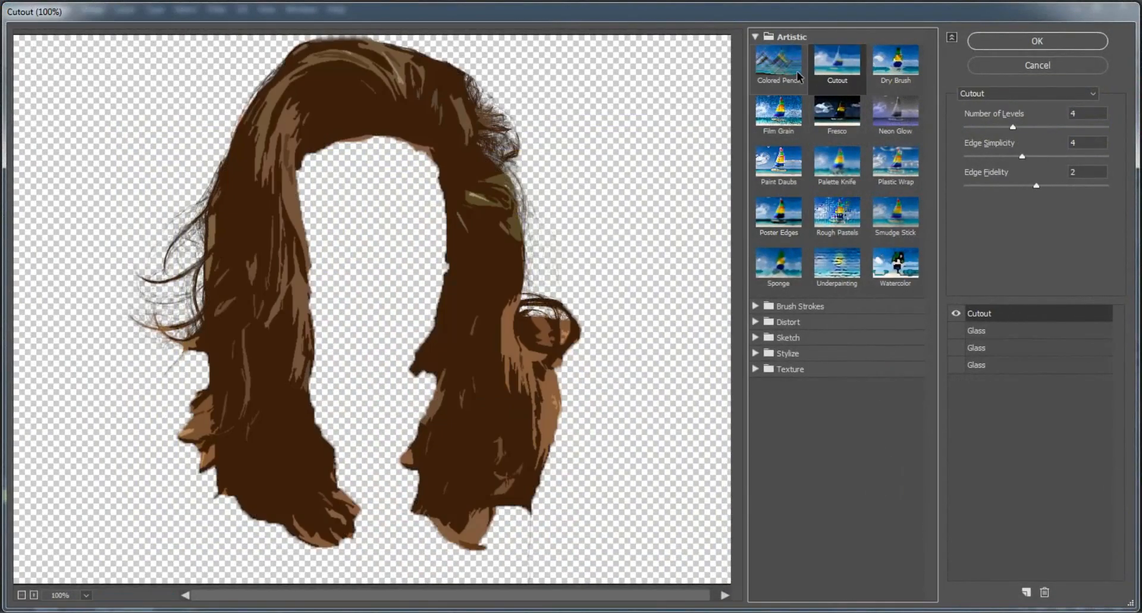
{"action": "left_click", "coordinate": [783, 231]}
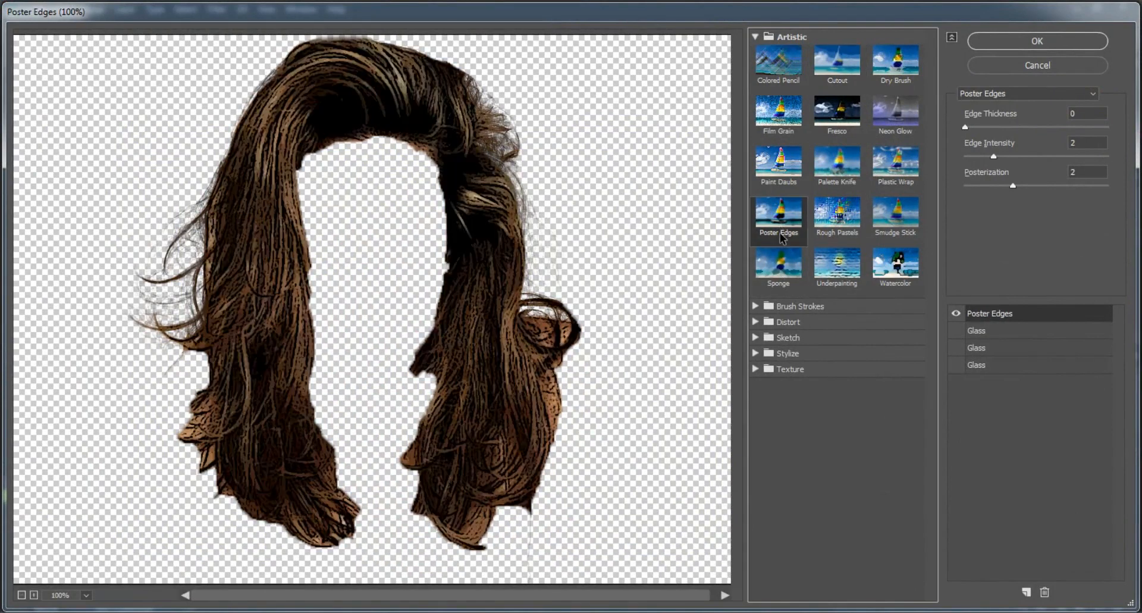
{"action": "left_click", "coordinate": [1078, 114]}
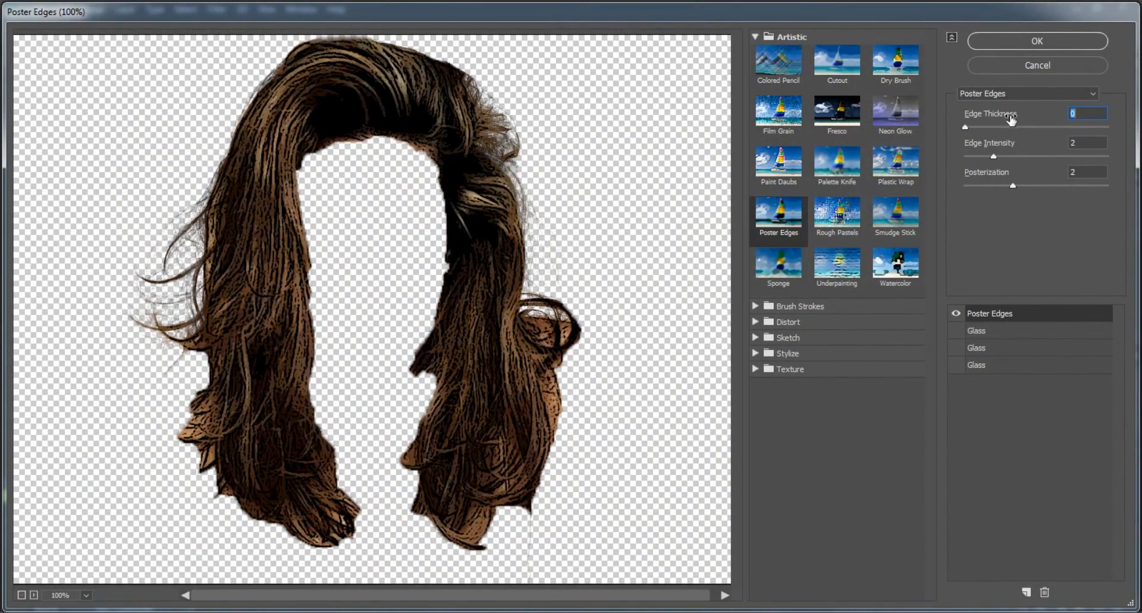
{"action": "type", "text": "0"}
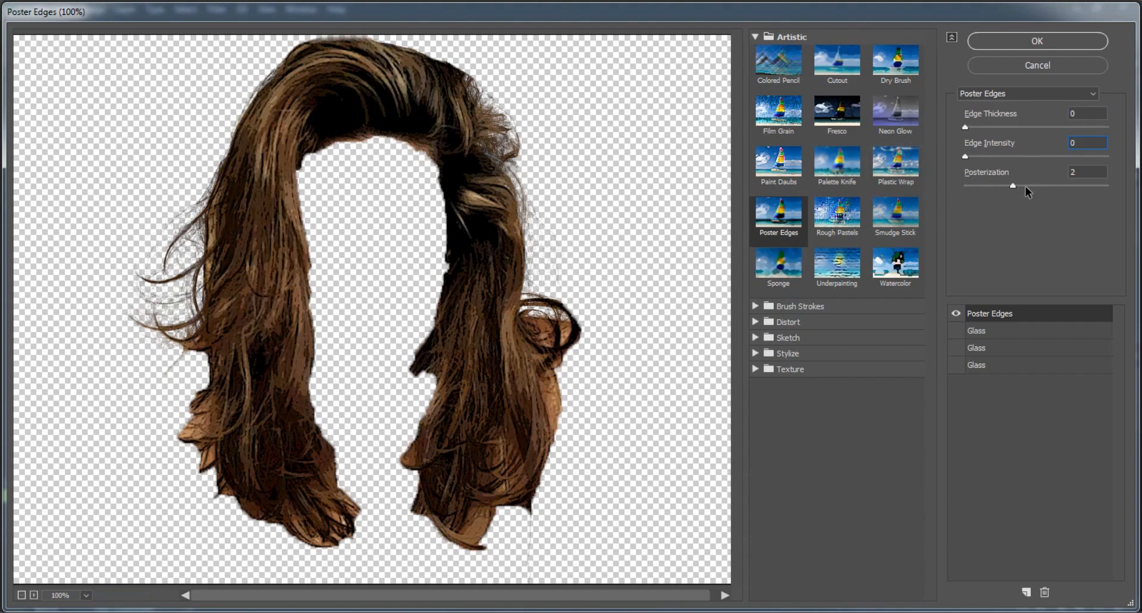
{"action": "mouse_move", "coordinate": [1026, 186]}
{"action": "left_mouse_down"}
{"action": "mouse_move", "coordinate": [1037, 187]}
{"action": "mouse_move", "coordinate": [1023, 191]}
{"action": "left_mouse_up"}
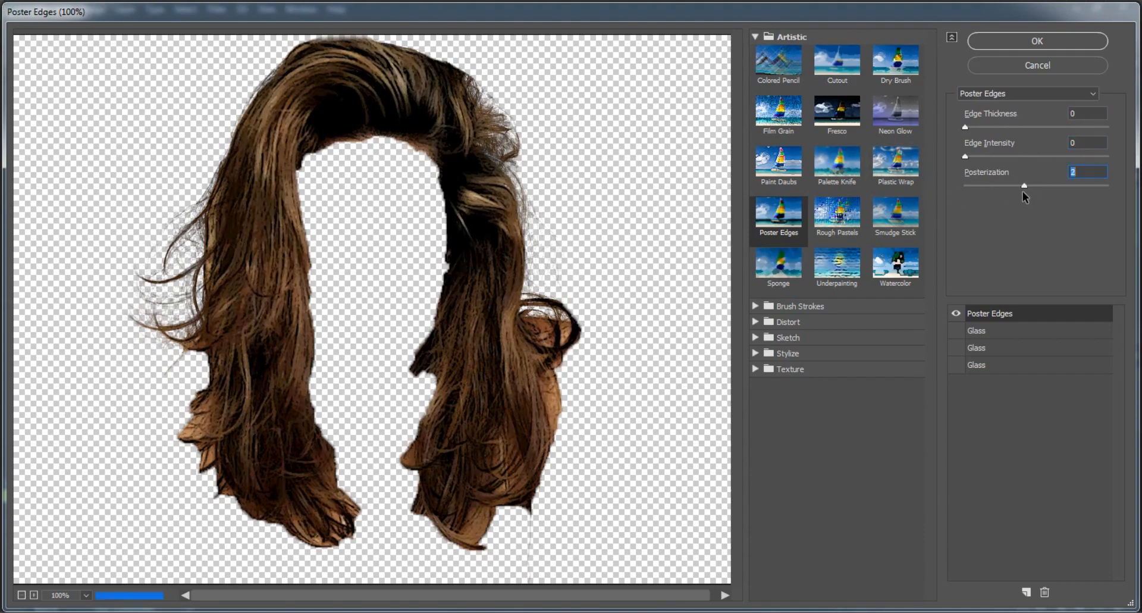
{"action": "left_click", "coordinate": [957, 332]}
{"action": "left_click", "coordinate": [957, 330]}
{"action": "left_click", "coordinate": [957, 330]}
{"action": "left_click", "coordinate": [957, 349]}
{"action": "left_click", "coordinate": [958, 364]}
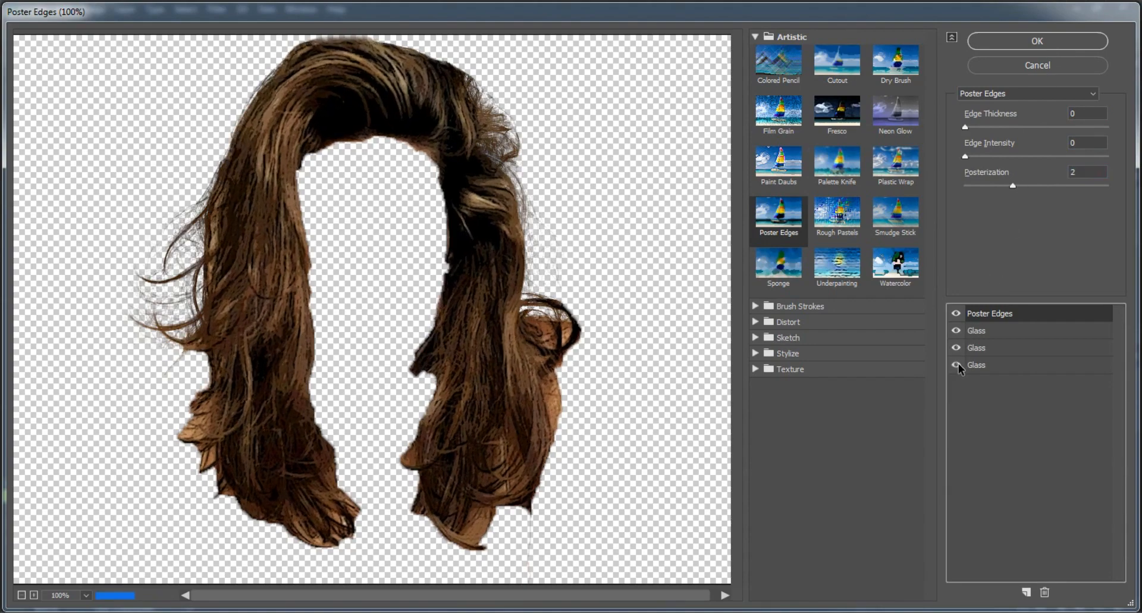
{"action": "left_click", "coordinate": [958, 364]}
{"action": "left_click", "coordinate": [957, 348]}
{"action": "left_click", "coordinate": [955, 331]}
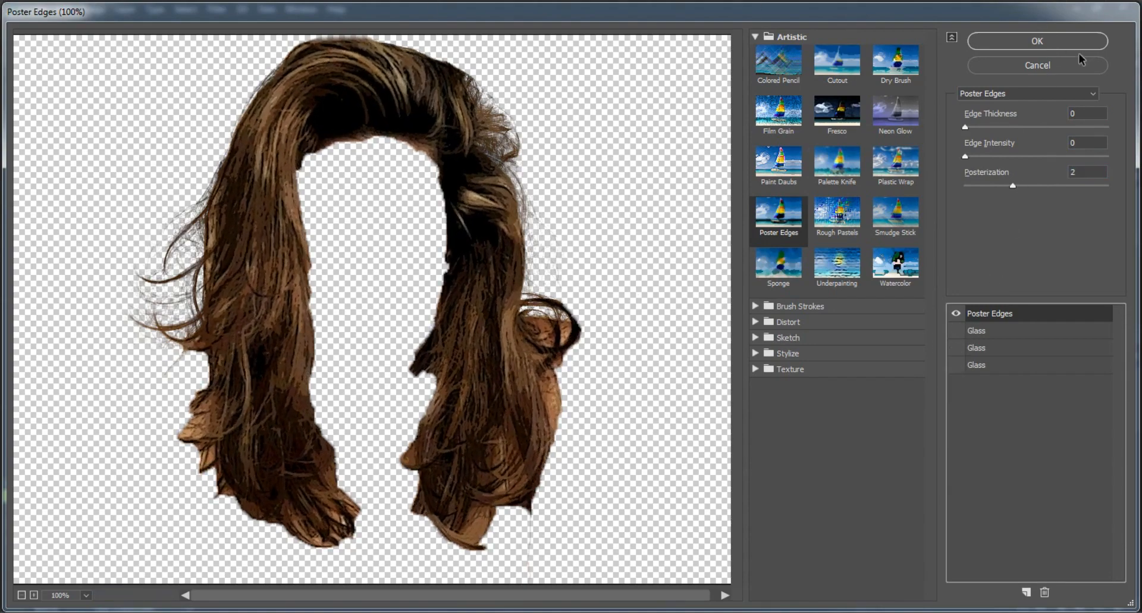
- Apply the configured Poster Edges filter to the hair layer
{"action": "left_click", "coordinate": [1064, 45]}
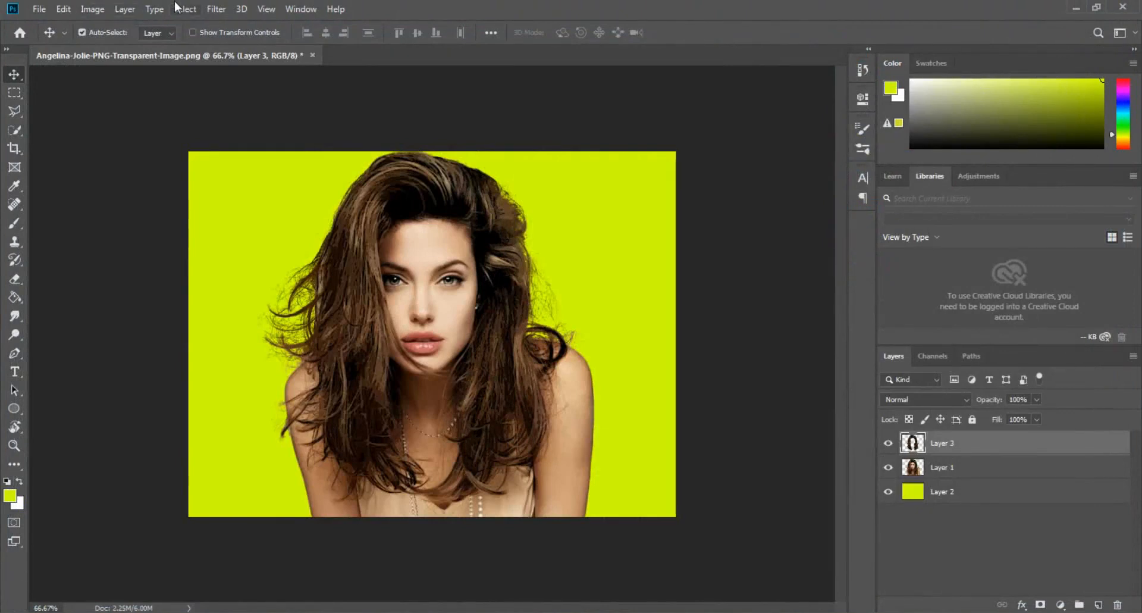
- Sharpen the hair layer with Unsharp Mask at an amount of 57% and a radius of 4 pixels
{"action": "left_click", "coordinate": [216, 9]}
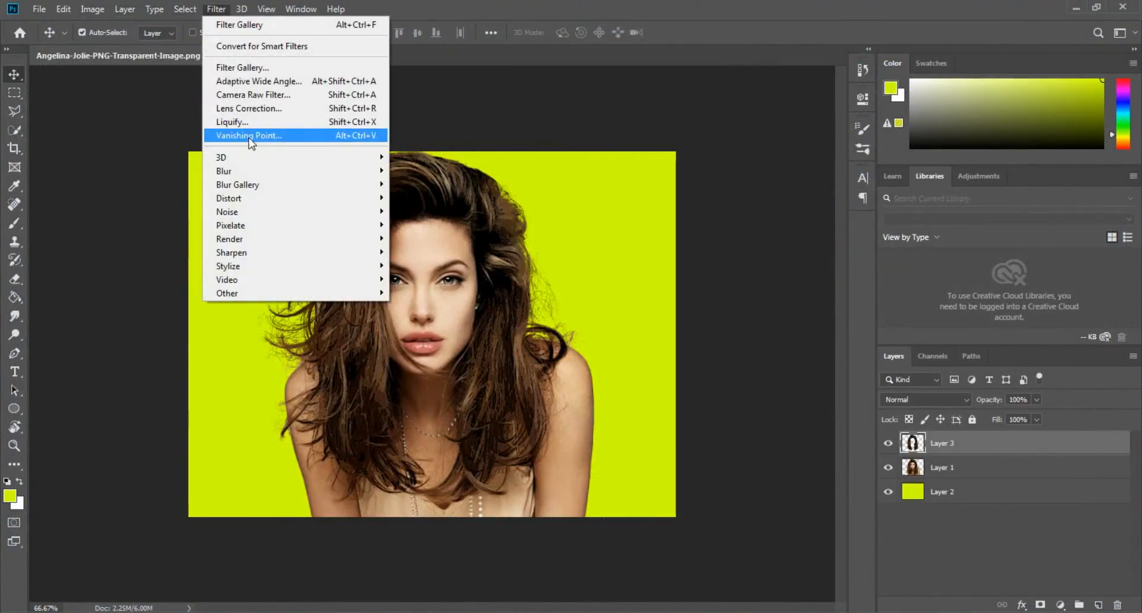
{"action": "mouse_move", "coordinate": [269, 256]}
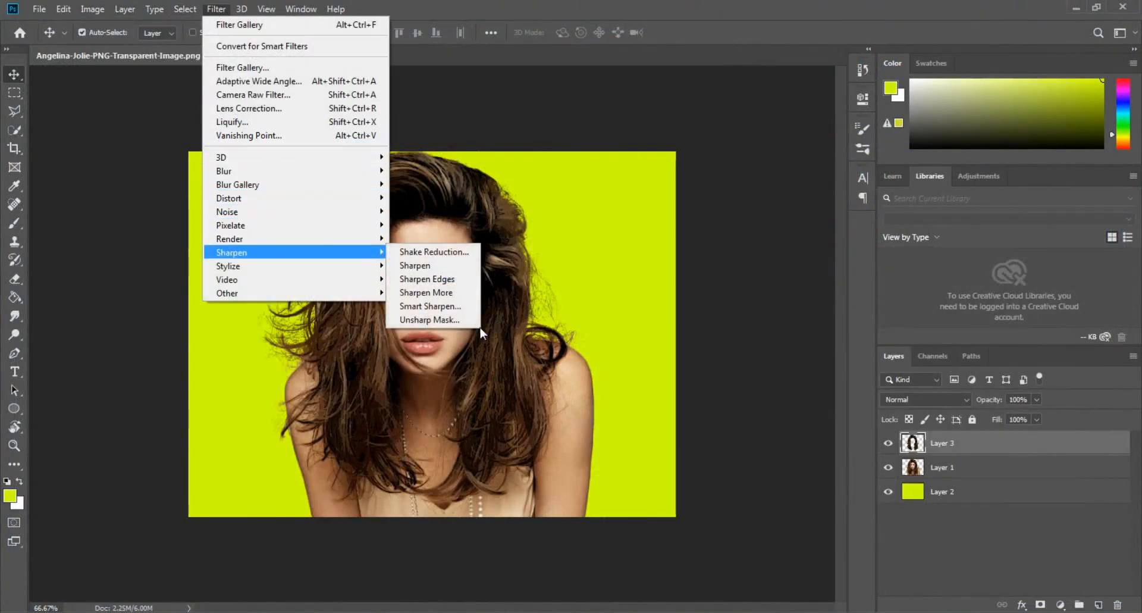
{"action": "left_click", "coordinate": [428, 320]}
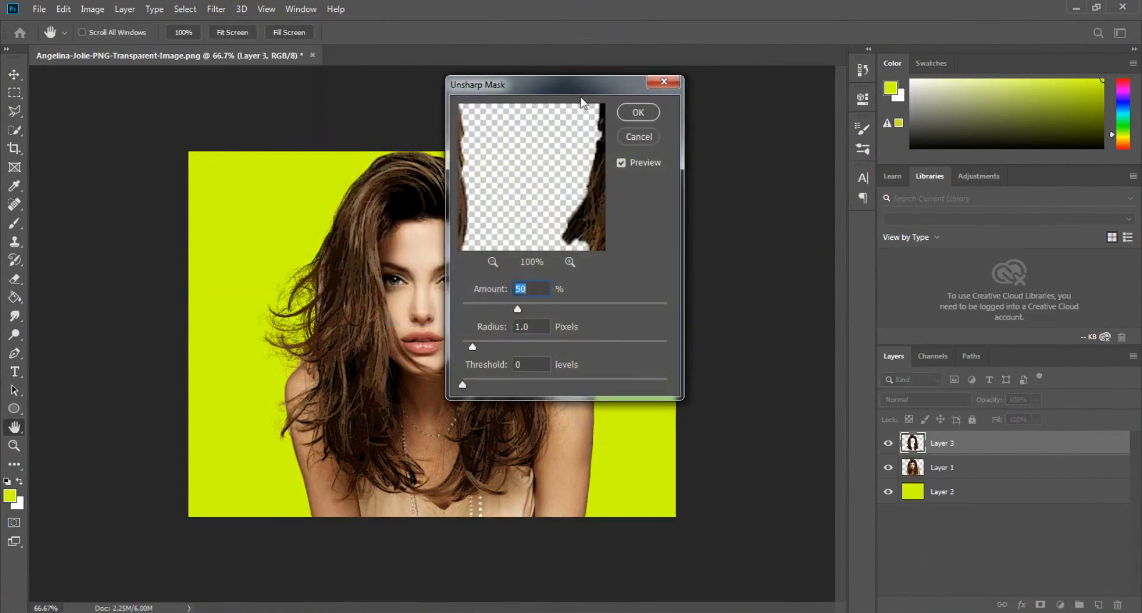
{"action": "left_click_drag", "start_coordinate": [564, 85], "coordinate": [966, 82]}
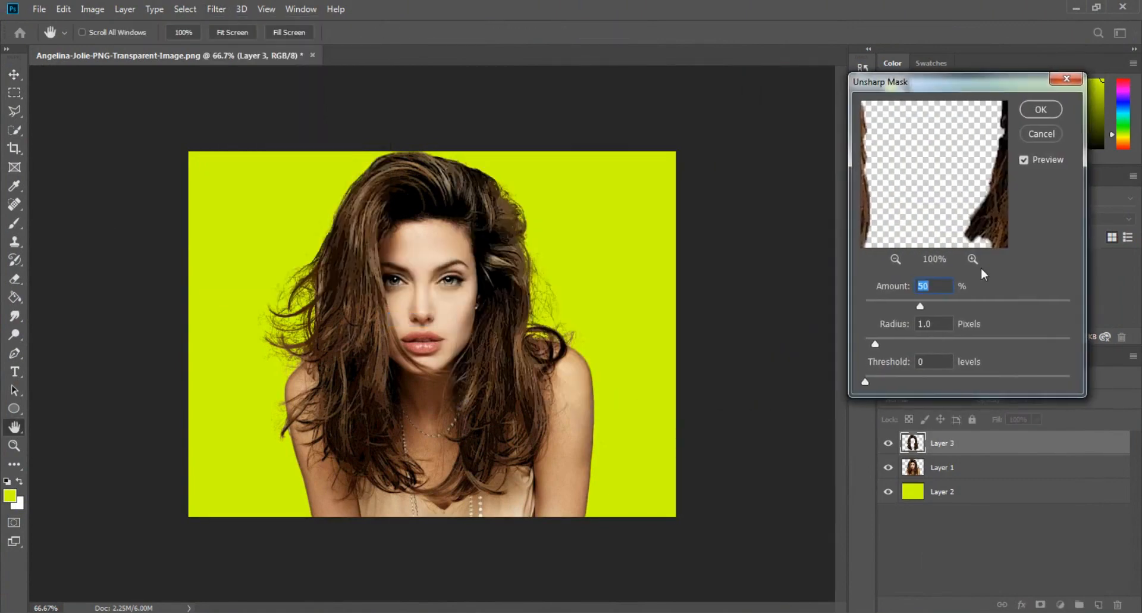
{"action": "left_click_drag", "start_coordinate": [920, 305], "coordinate": [930, 305]}
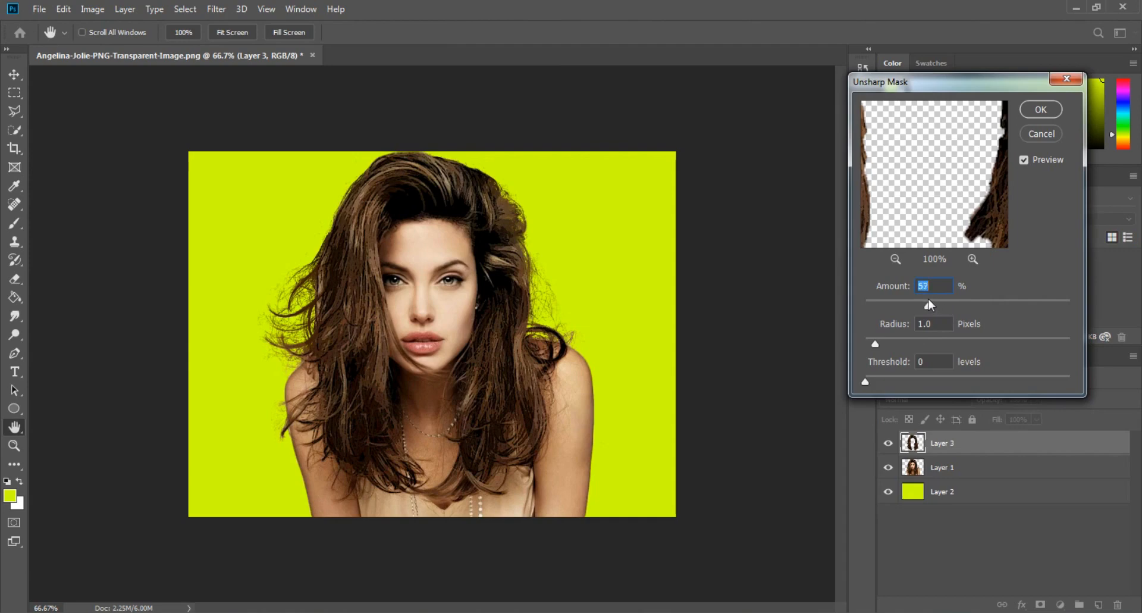
{"action": "left_click", "coordinate": [905, 343]}
{"action": "left_click_drag", "start_coordinate": [906, 345], "coordinate": [904, 344]}
{"action": "type", "text": "4"}
{"action": "left_click", "coordinate": [1041, 111]}
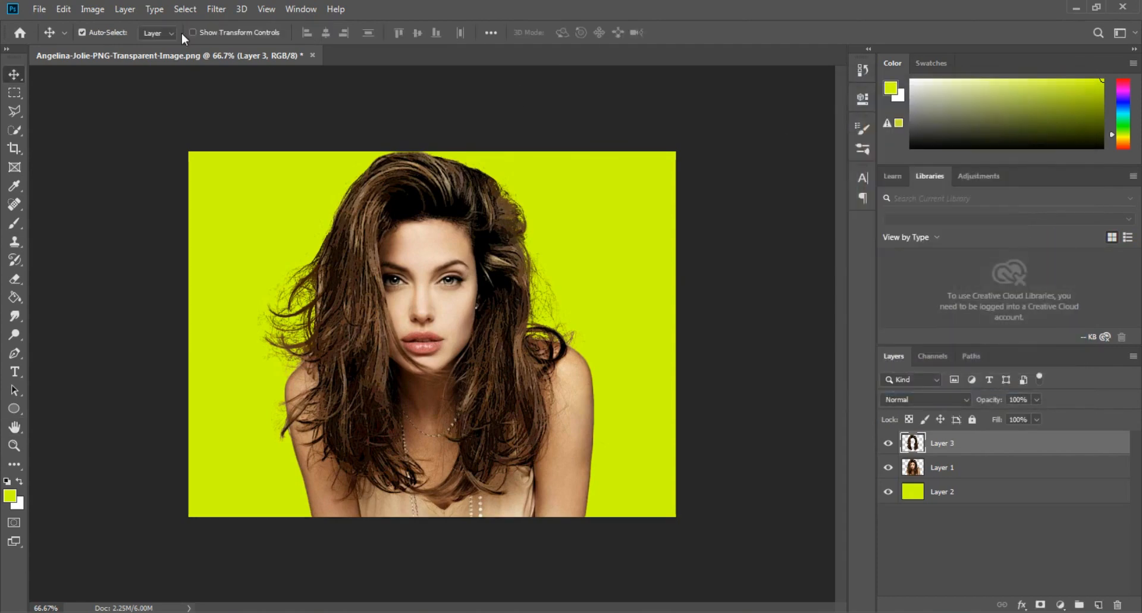
- Apply Oil Paint to the hair layer with stylization 2.5, cleanliness 6.8, scale 0.8, bristle detail 10.0, and lighting shine 0.6
{"action": "left_click", "coordinate": [216, 9]}
{"action": "mouse_move", "coordinate": [253, 270]}
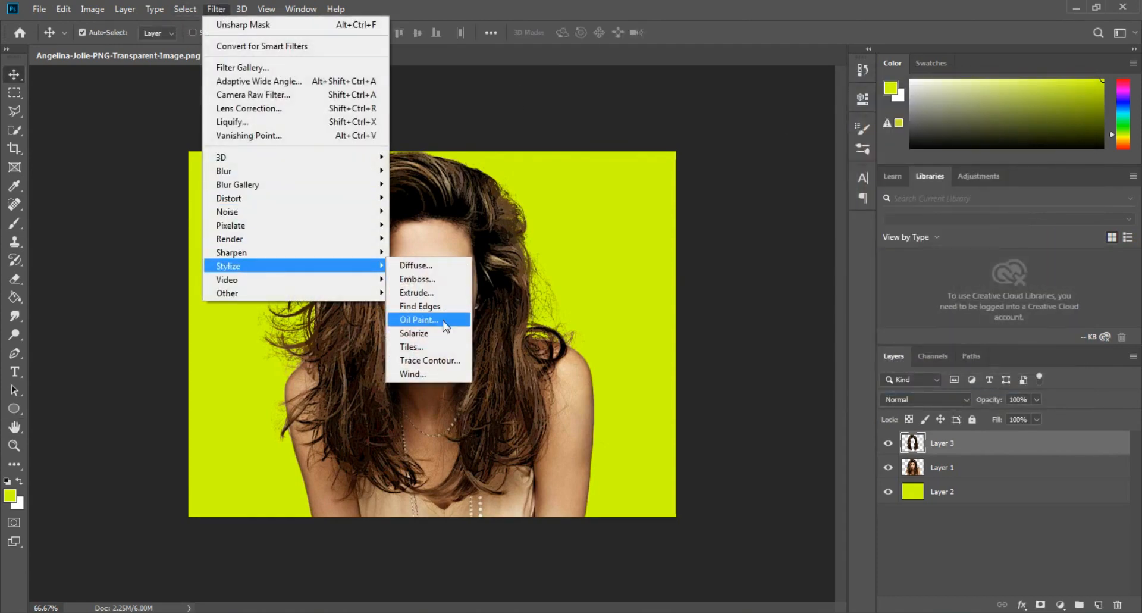
{"action": "left_click", "coordinate": [442, 320]}
{"action": "left_click_drag", "start_coordinate": [499, 8], "coordinate": [851, 7]}
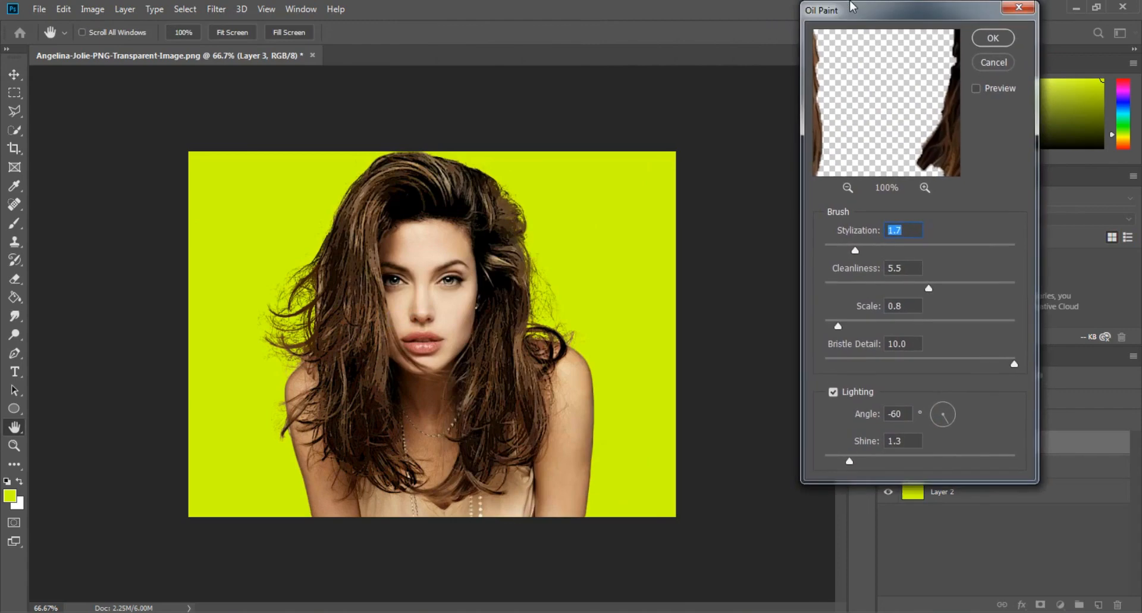
{"action": "left_click", "coordinate": [976, 90]}
{"action": "left_click", "coordinate": [870, 251]}
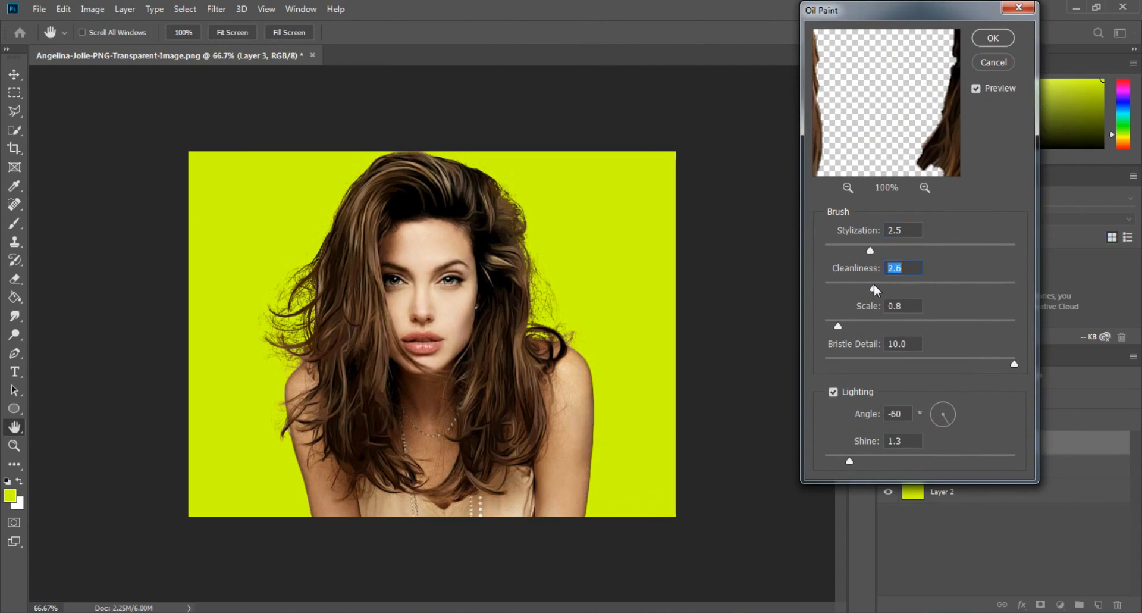
{"action": "left_click", "coordinate": [955, 288]}
{"action": "left_click", "coordinate": [890, 323]}
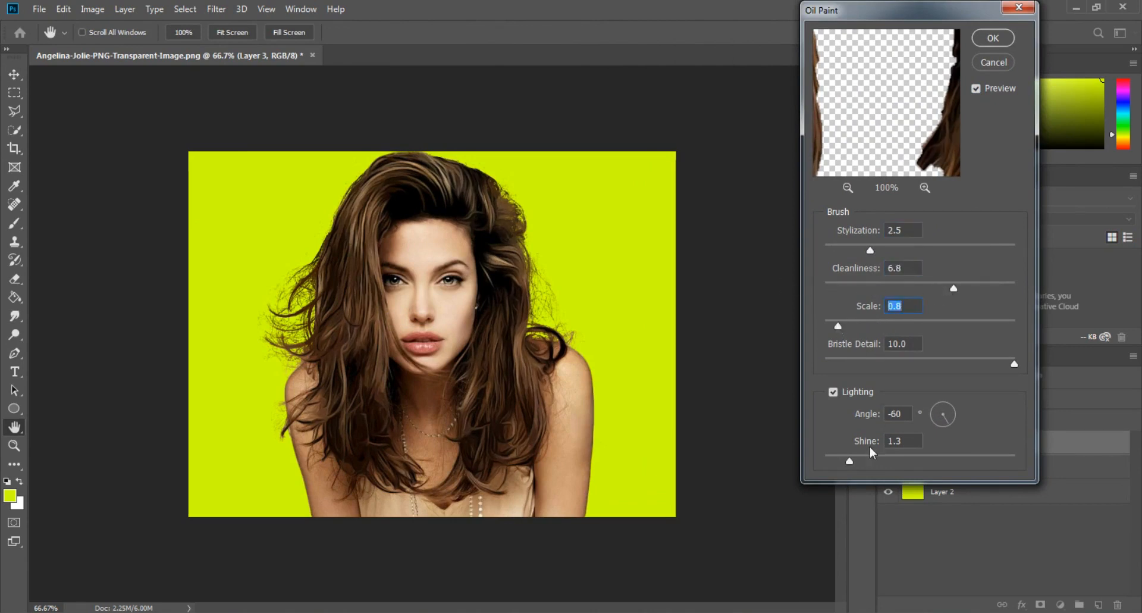
{"action": "left_click", "coordinate": [836, 459]}
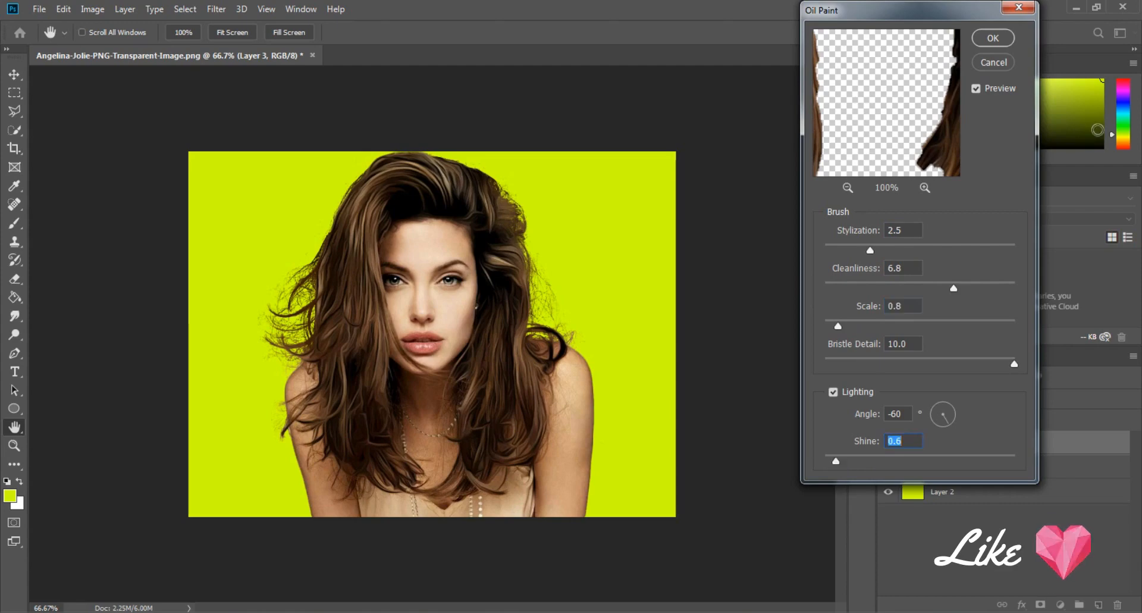
{"action": "left_click", "coordinate": [991, 39]}
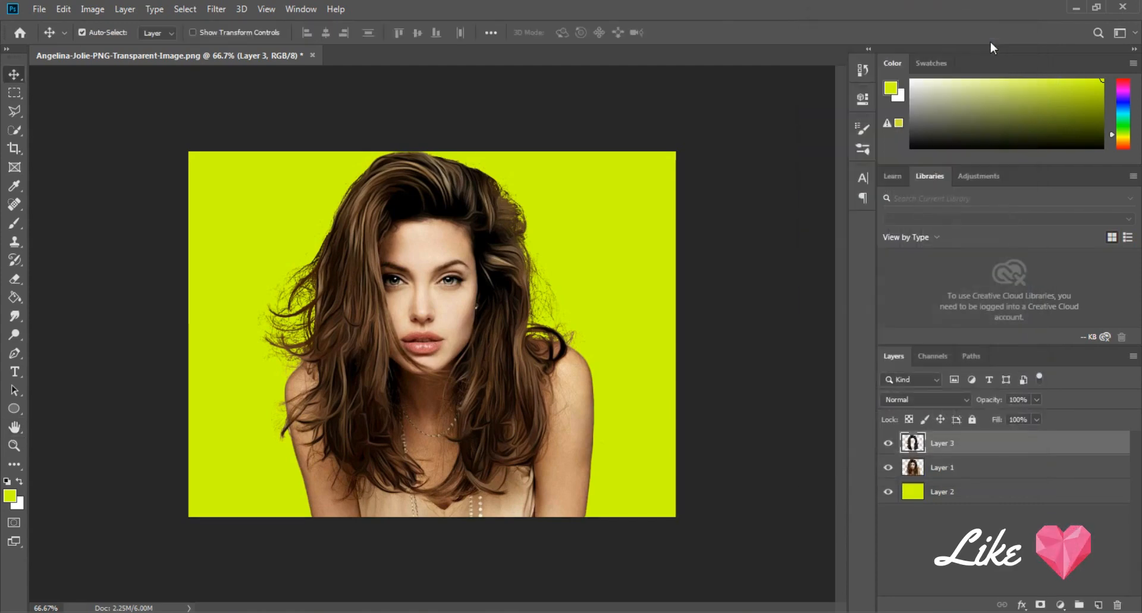
- Duplicate the painted hair layer, keeping the default copy name
{"action": "right_click", "coordinate": [945, 449]}
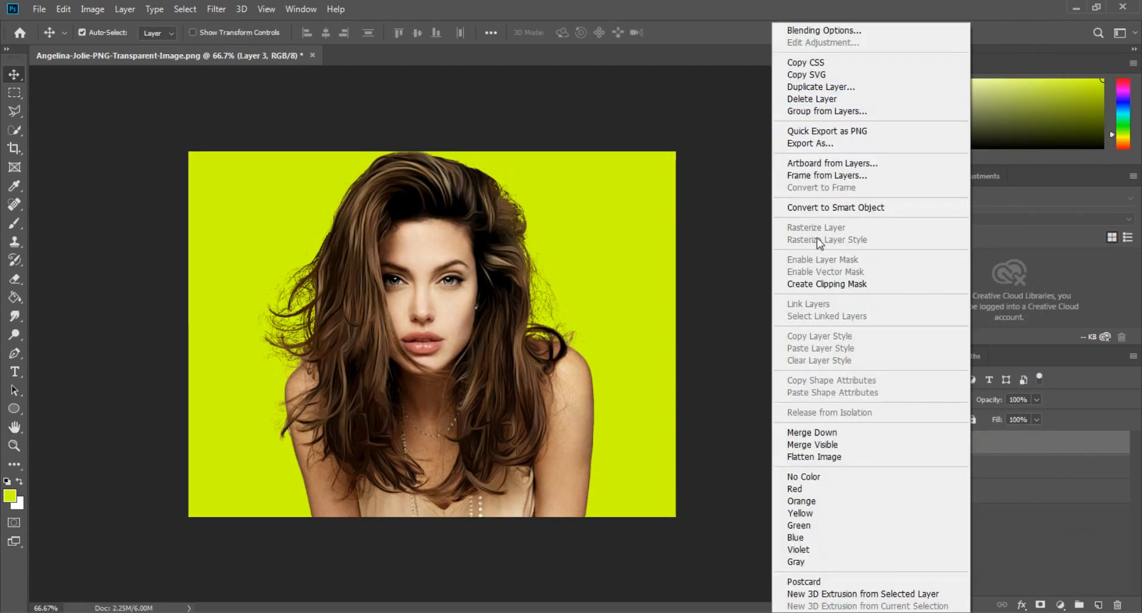
{"action": "left_click", "coordinate": [820, 88]}
{"action": "left_click", "coordinate": [679, 165]}
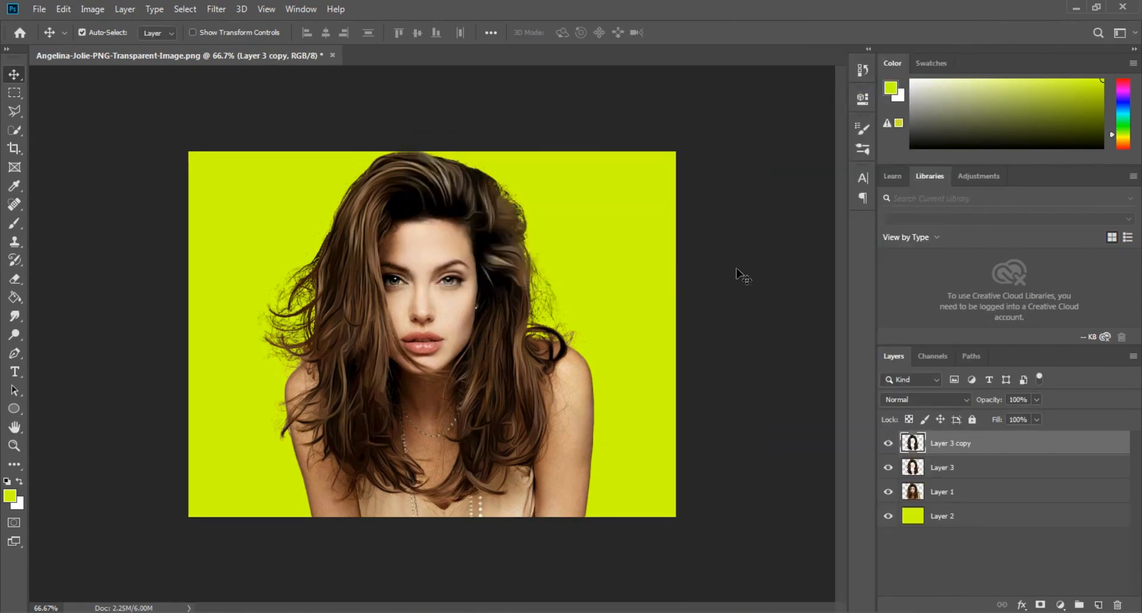
- Apply the Poster Edges filter to the hair copy with edge thickness 0, edge intensity 0 and posterization 2
{"action": "left_click", "coordinate": [214, 9]}
{"action": "mouse_move", "coordinate": [236, 160]}
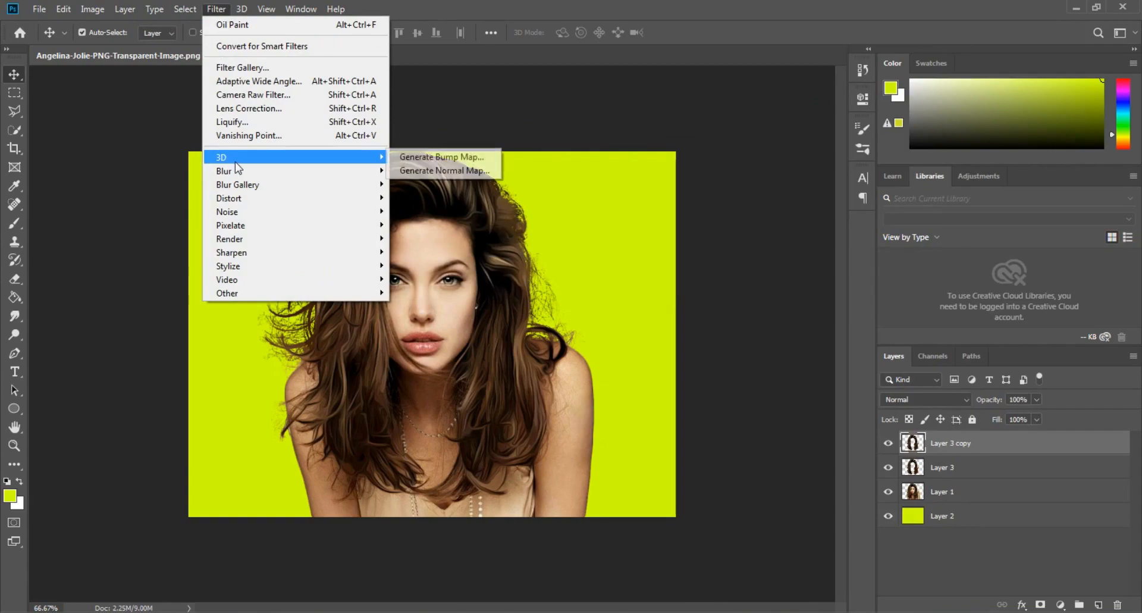
{"action": "left_click", "coordinate": [242, 68]}
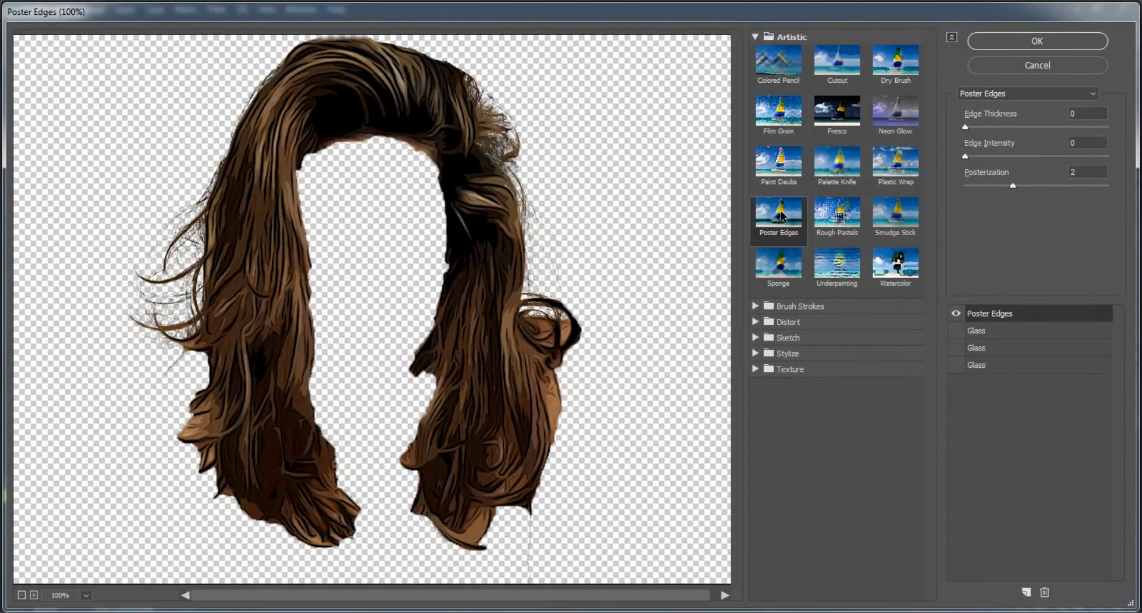
{"action": "left_click", "coordinate": [1035, 43]}
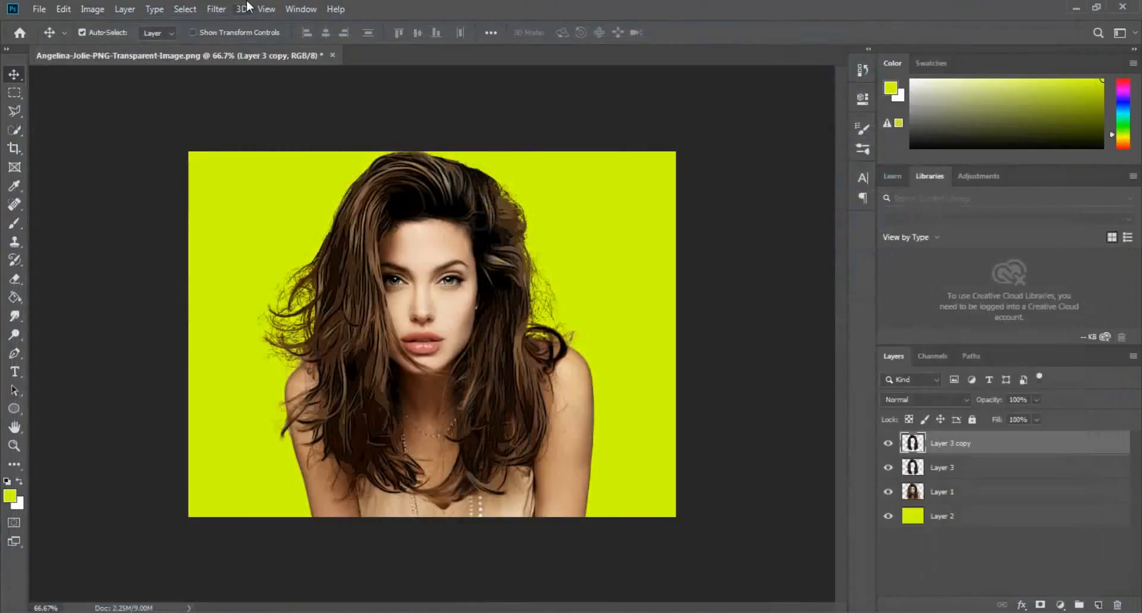
- Sharpen the hair copy with Unsharp Mask at amount 54%, radius 3.6 pixels and threshold 4 levels
{"action": "left_click", "coordinate": [216, 9]}
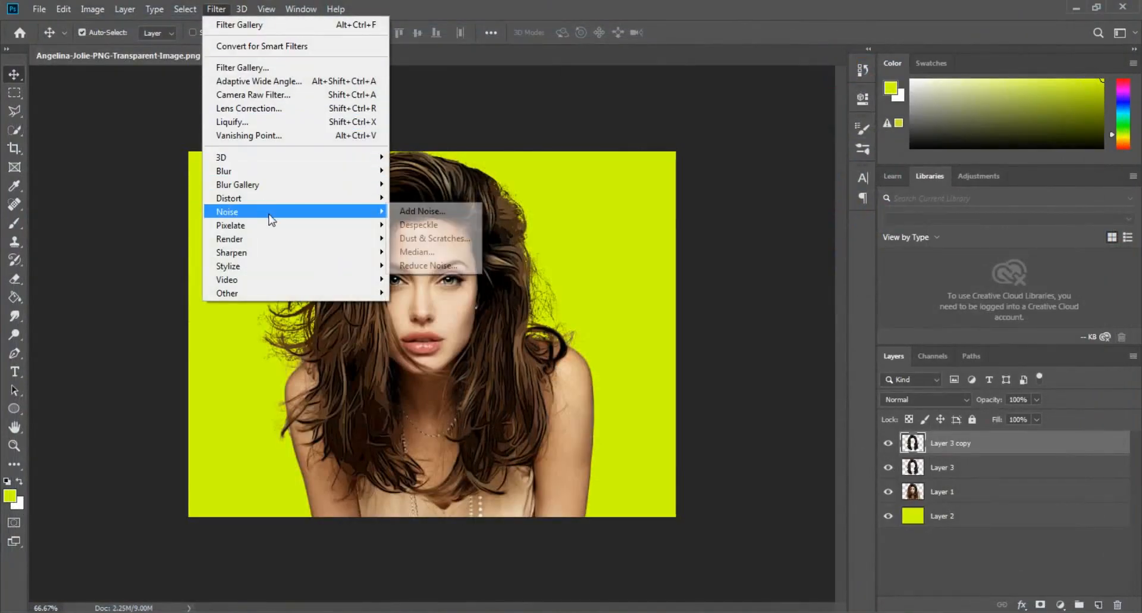
{"action": "mouse_move", "coordinate": [285, 252]}
{"action": "left_click", "coordinate": [411, 319]}
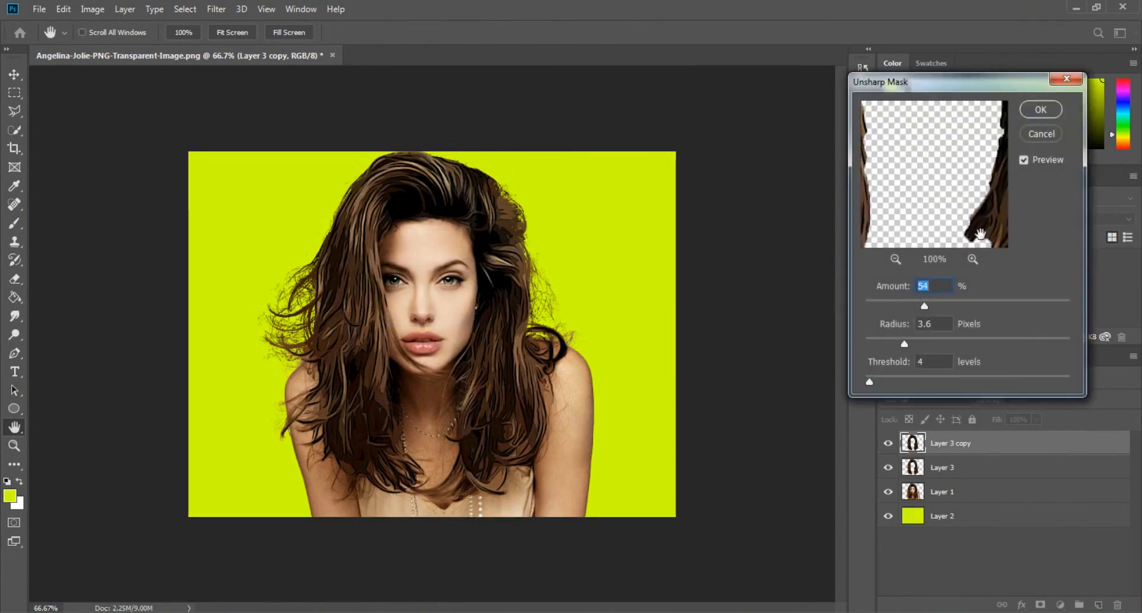
{"action": "left_click", "coordinate": [1048, 110]}
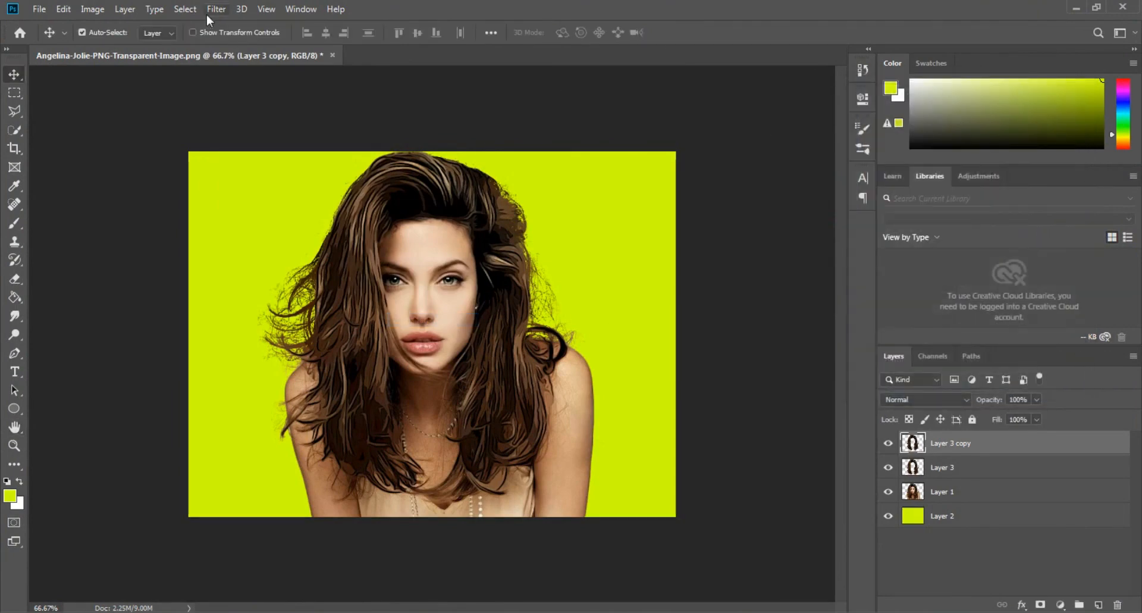
- Apply Oil Paint to the hair copy with stylization 3.1, cleanliness 6.8, scale 0.8, bristle detail 10.0 and shine 0.6
{"action": "left_click", "coordinate": [216, 9]}
{"action": "mouse_move", "coordinate": [288, 277]}
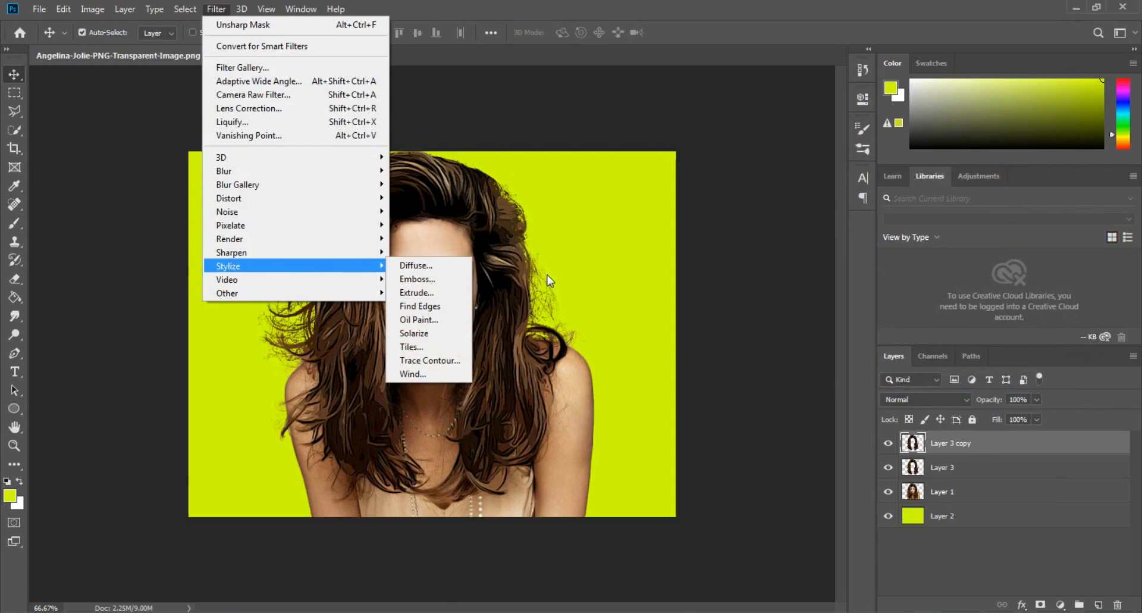
{"action": "left_click", "coordinate": [447, 320]}
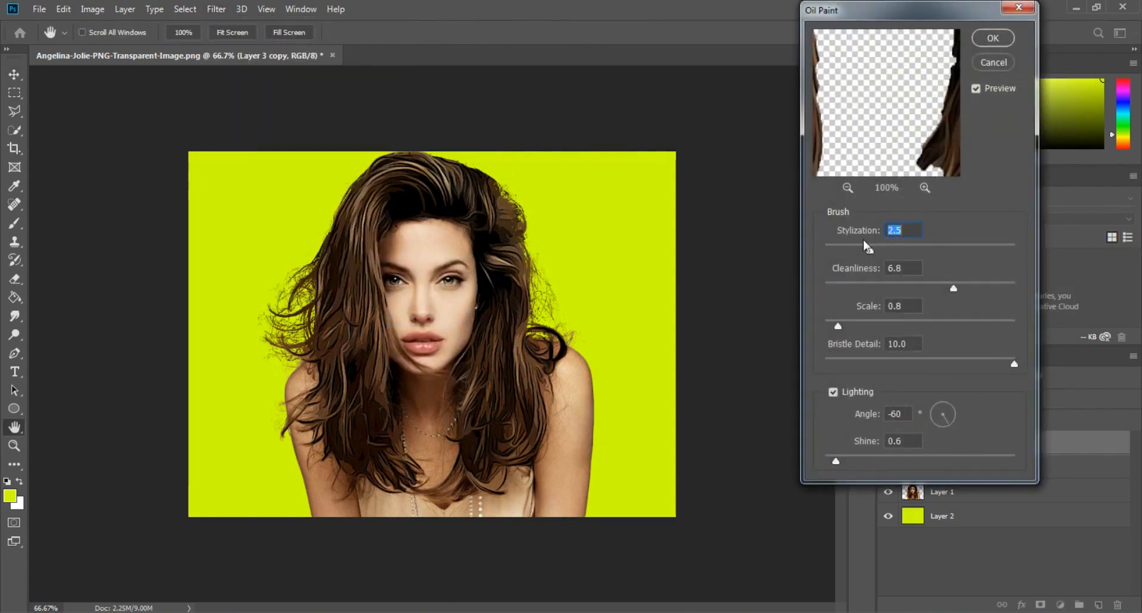
{"action": "left_click", "coordinate": [993, 38]}
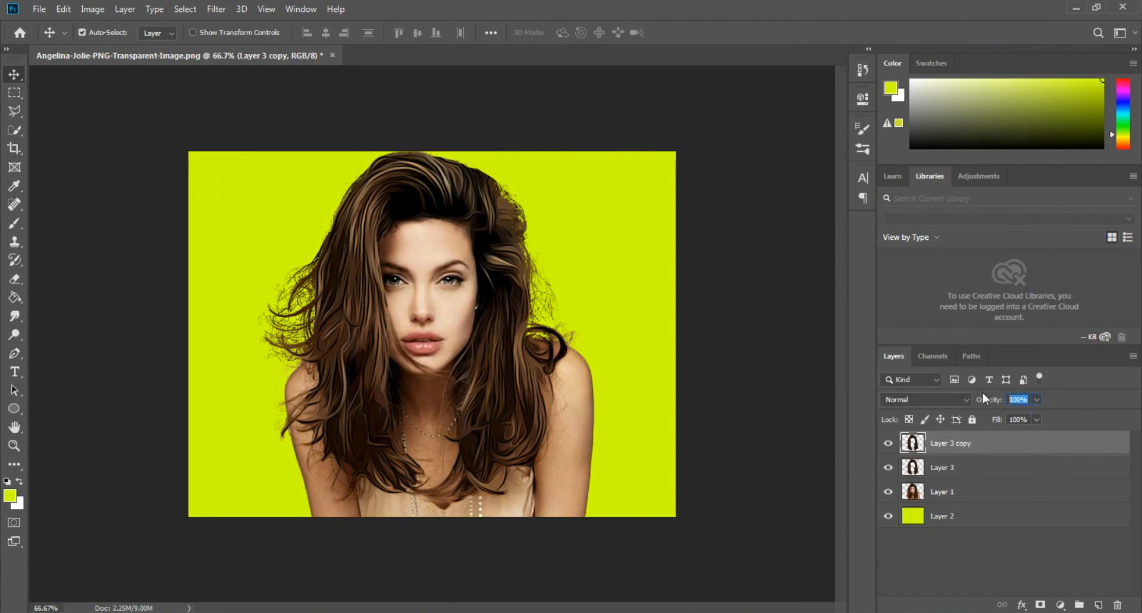
- Set the hair copy's opacity to 42% and merge it with the hair layer beneath it
{"action": "type", "text": "42"}
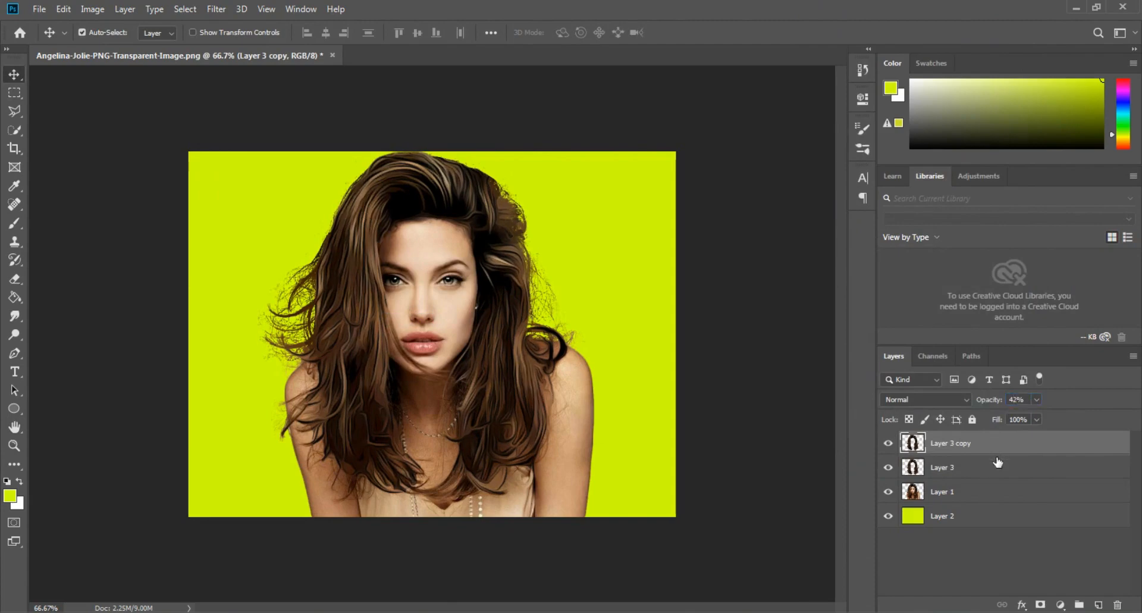
{"action": "left_click", "coordinate": [992, 467]}
{"action": "left_click", "coordinate": [980, 445], "text": "shift"}
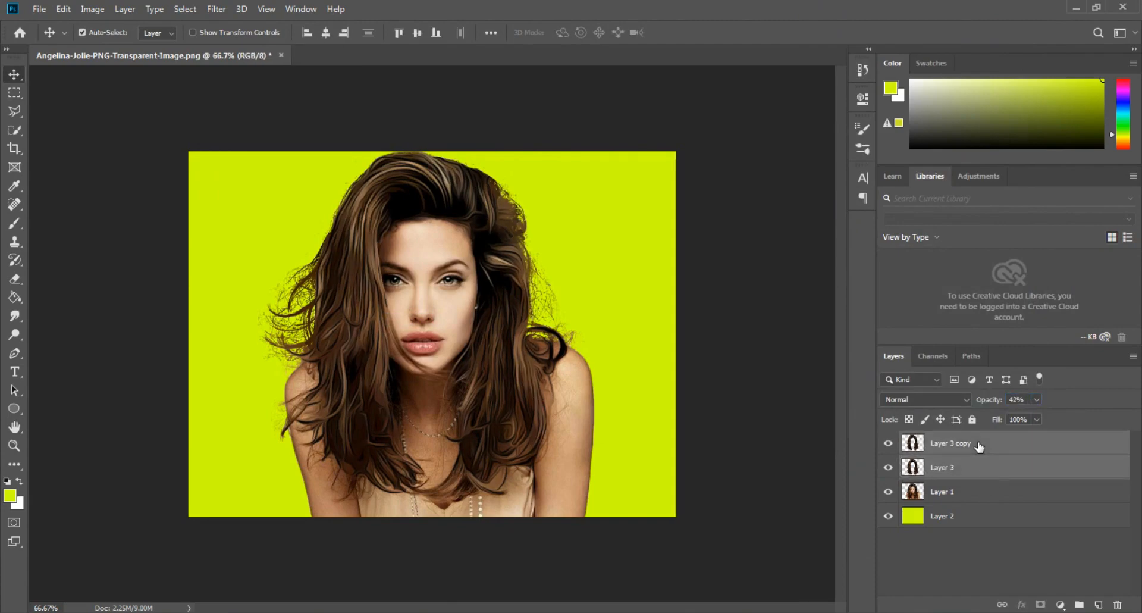
{"action": "right_click", "coordinate": [977, 443]}
{"action": "left_click", "coordinate": [863, 433]}
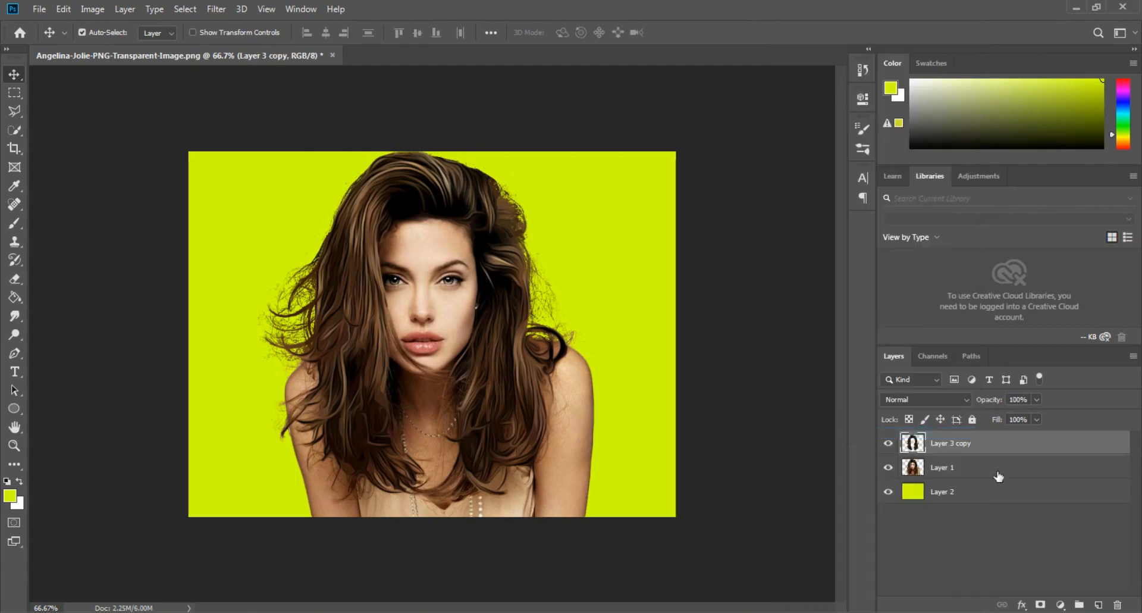
- Try to merge the hair layer with the portrait in Layer 1
{"action": "left_click", "coordinate": [954, 469], "text": "shift"}
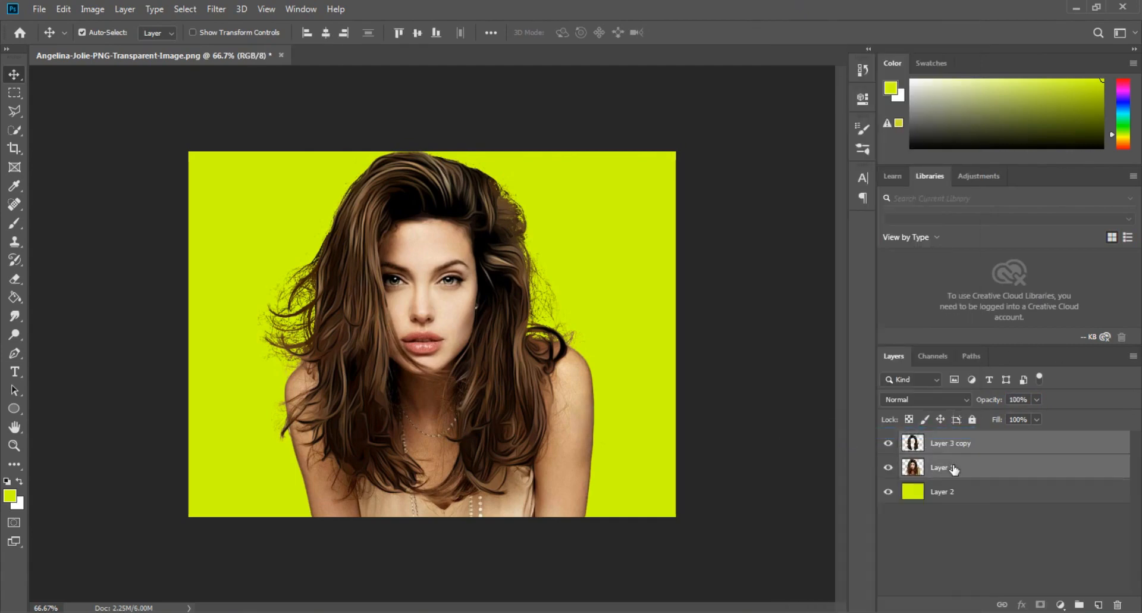
{"action": "right_click", "coordinate": [961, 450]}
{"action": "left_click", "coordinate": [774, 434]}
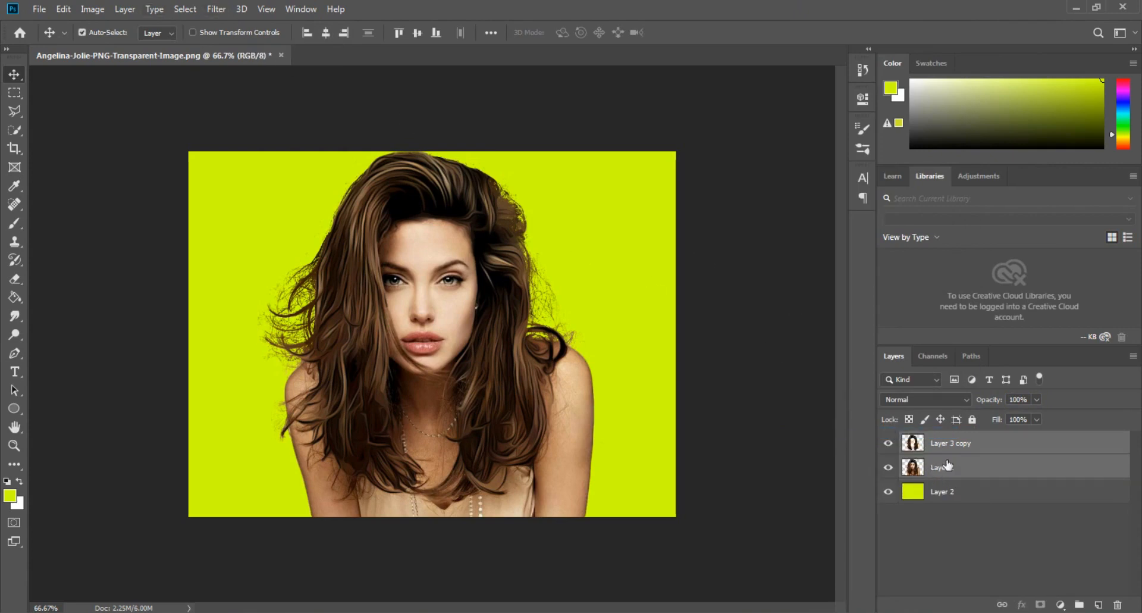
{"action": "left_click", "coordinate": [963, 444]}
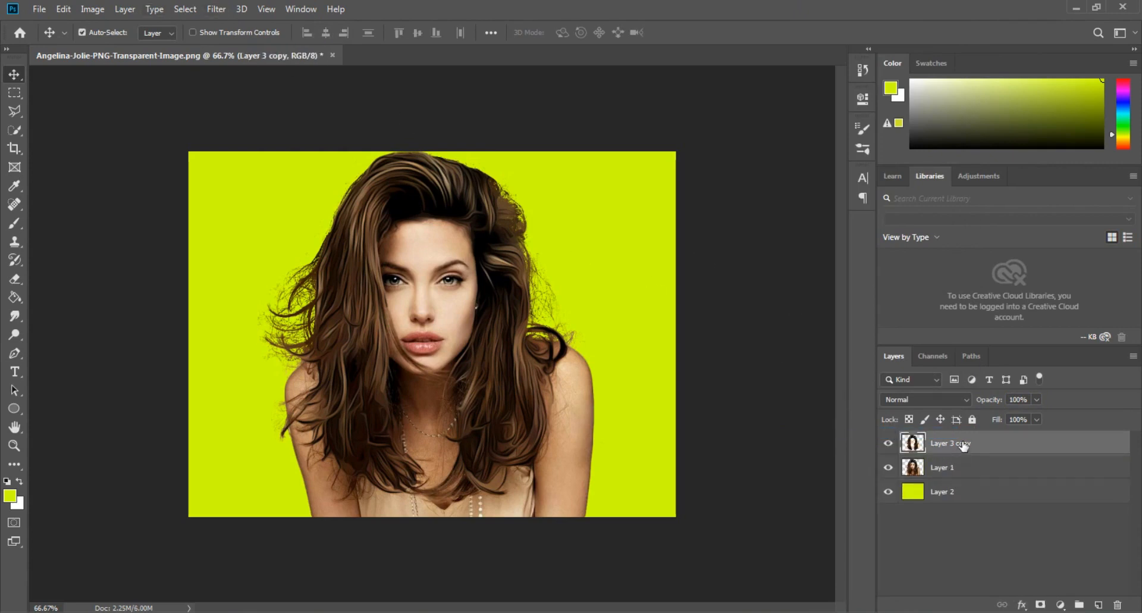
- Duplicate the portrait in Layer 1 as a new layer named bg
{"action": "left_click", "coordinate": [951, 470]}
{"action": "right_click", "coordinate": [951, 473]}
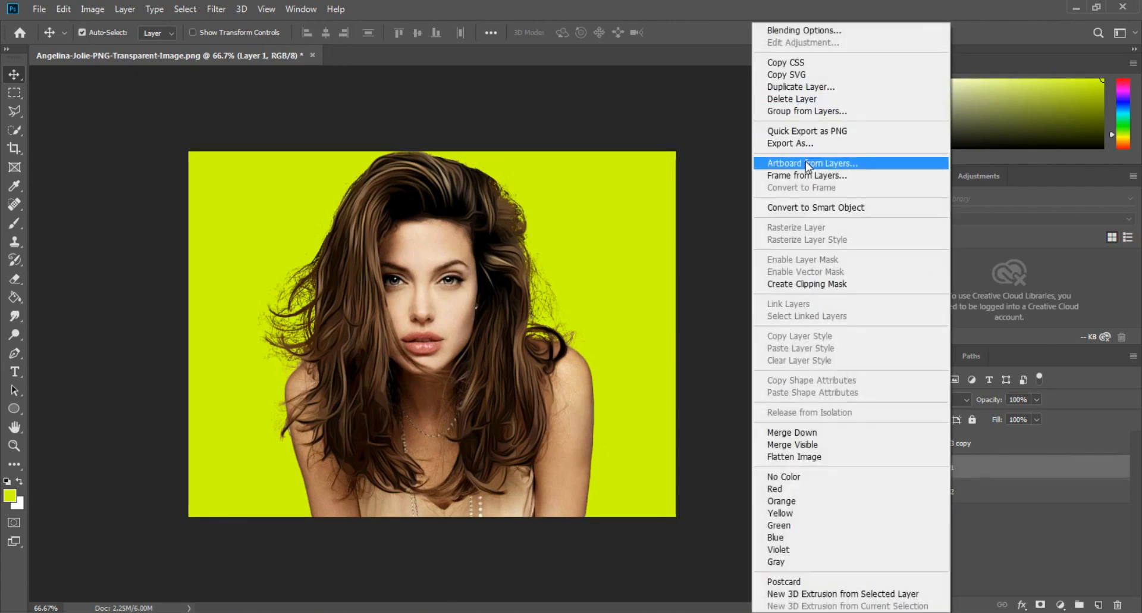
{"action": "left_click", "coordinate": [804, 89]}
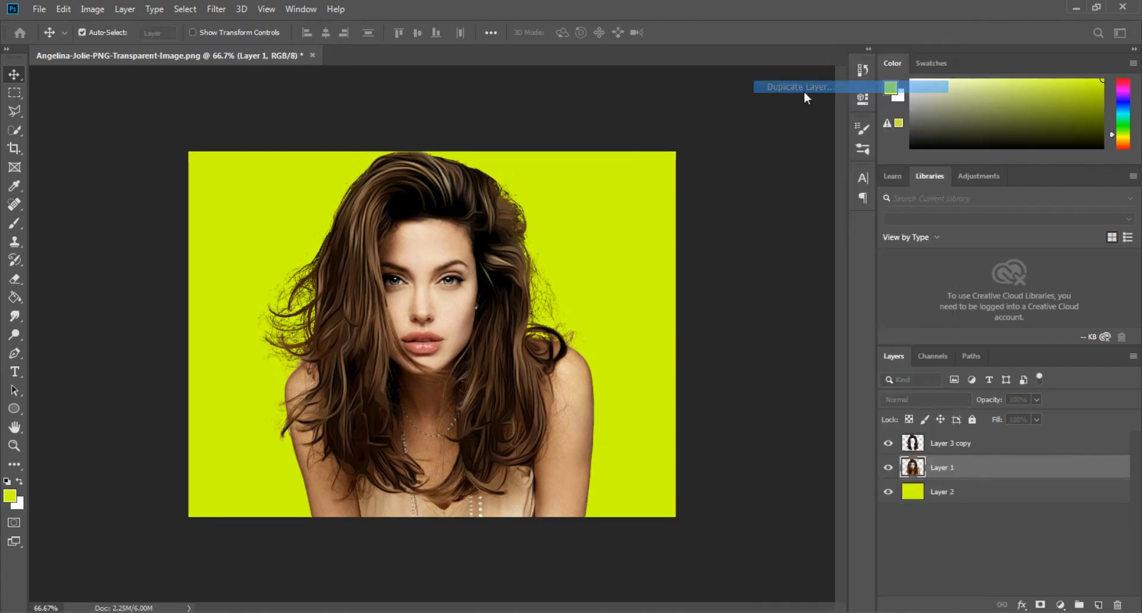
{"action": "type", "text": "bg"}
{"action": "key", "text": "Return"}
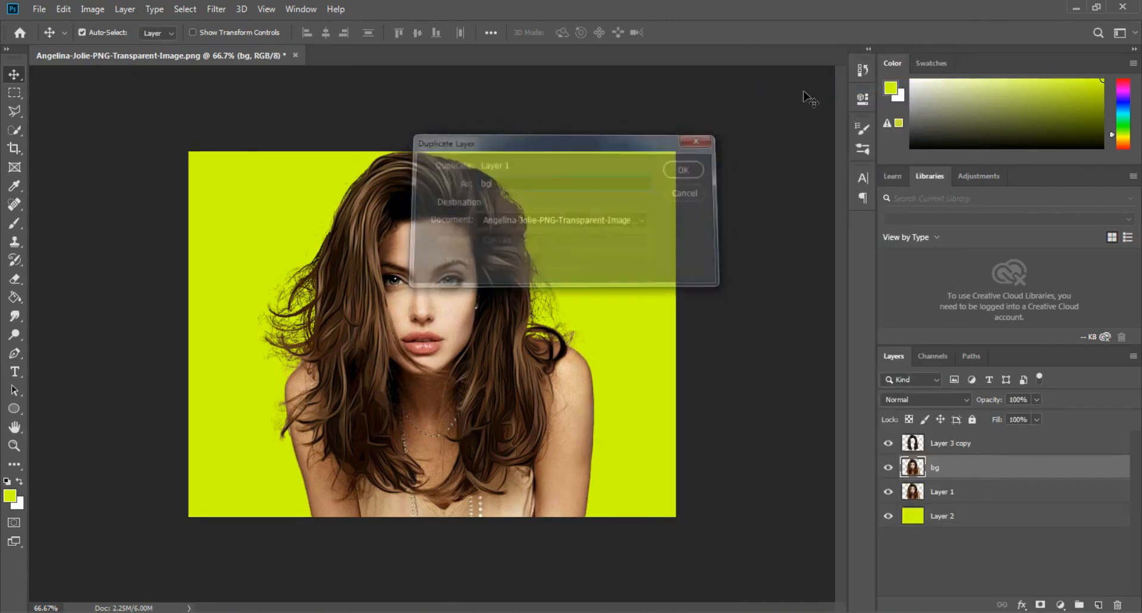
- Move Layer 1 above the bg layer and merge it with the painted hair layer
{"action": "mouse_move", "coordinate": [937, 491]}
{"action": "left_mouse_down"}
{"action": "mouse_move", "coordinate": [943, 509]}
{"action": "mouse_move", "coordinate": [949, 482]}
{"action": "mouse_move", "coordinate": [935, 473]}
{"action": "left_mouse_up"}
{"action": "left_click", "coordinate": [963, 444], "text": "ctrl"}
{"action": "right_click", "coordinate": [965, 463]}
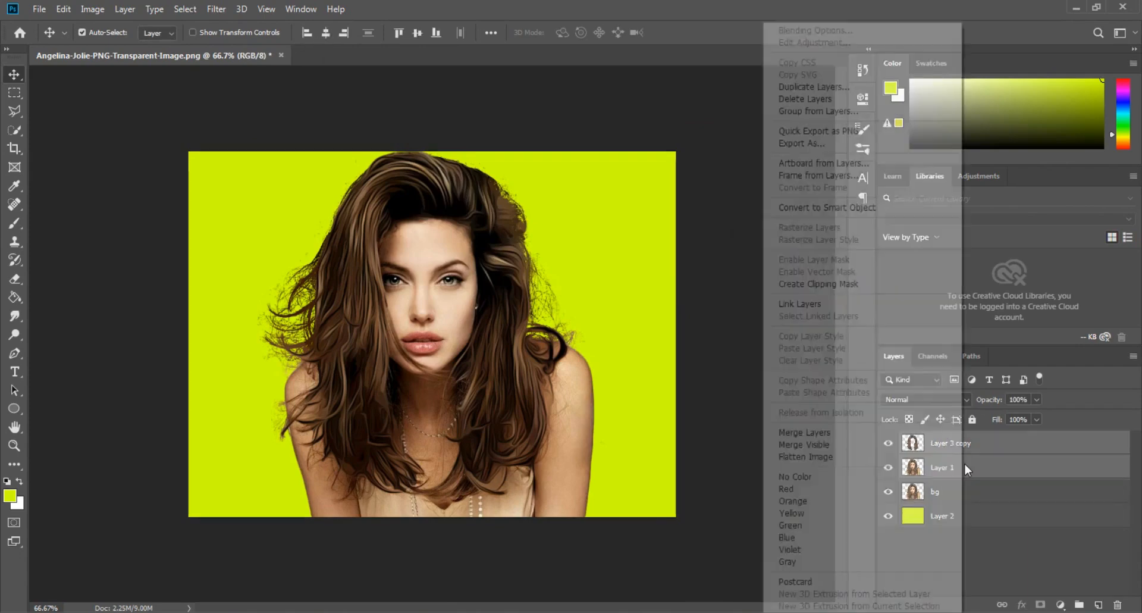
{"action": "left_click", "coordinate": [831, 431]}
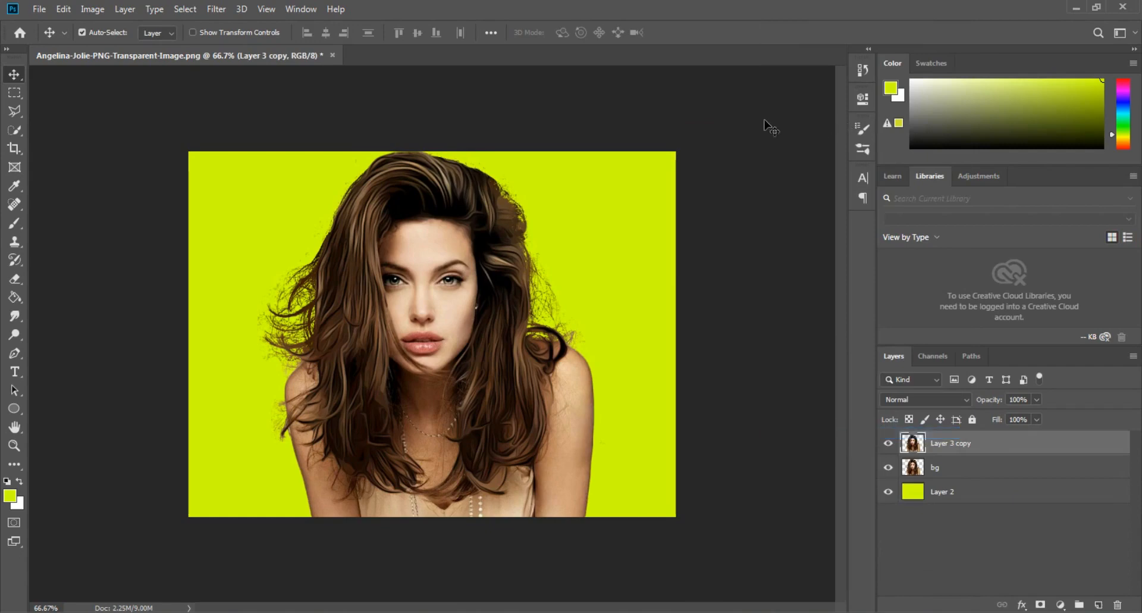
- Apply the Camera Raw filter to the merged portrait with temperature +8, tint +13, contrast +22, clarity +12, dehaze +23 and saturation +3
{"action": "left_click", "coordinate": [218, 9]}
{"action": "left_click", "coordinate": [256, 94]}
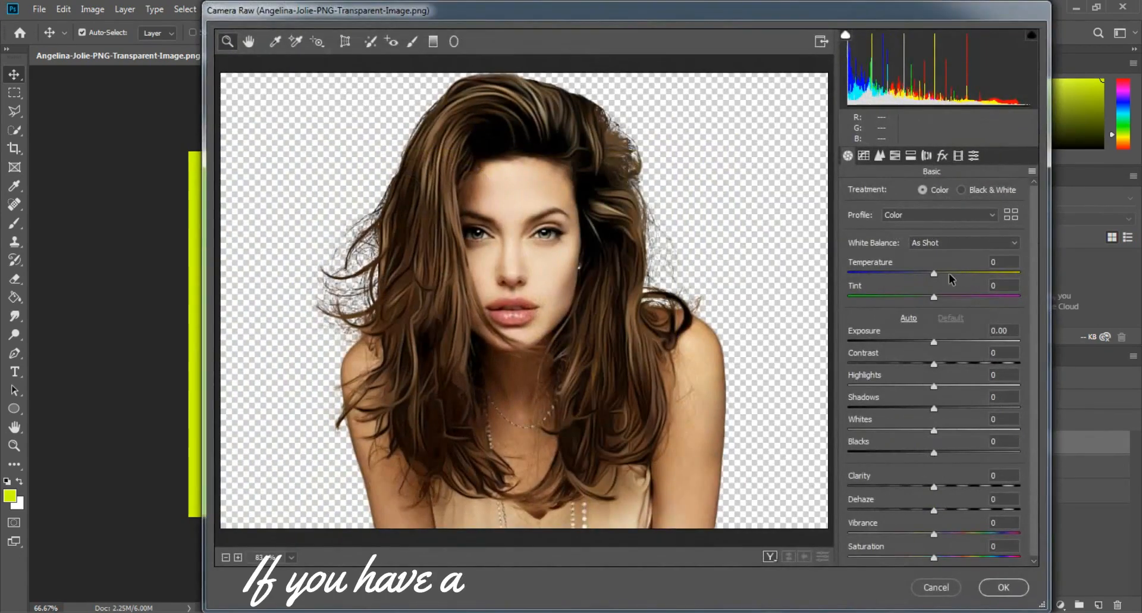
{"action": "left_click_drag", "start_coordinate": [946, 272], "coordinate": [941, 272]}
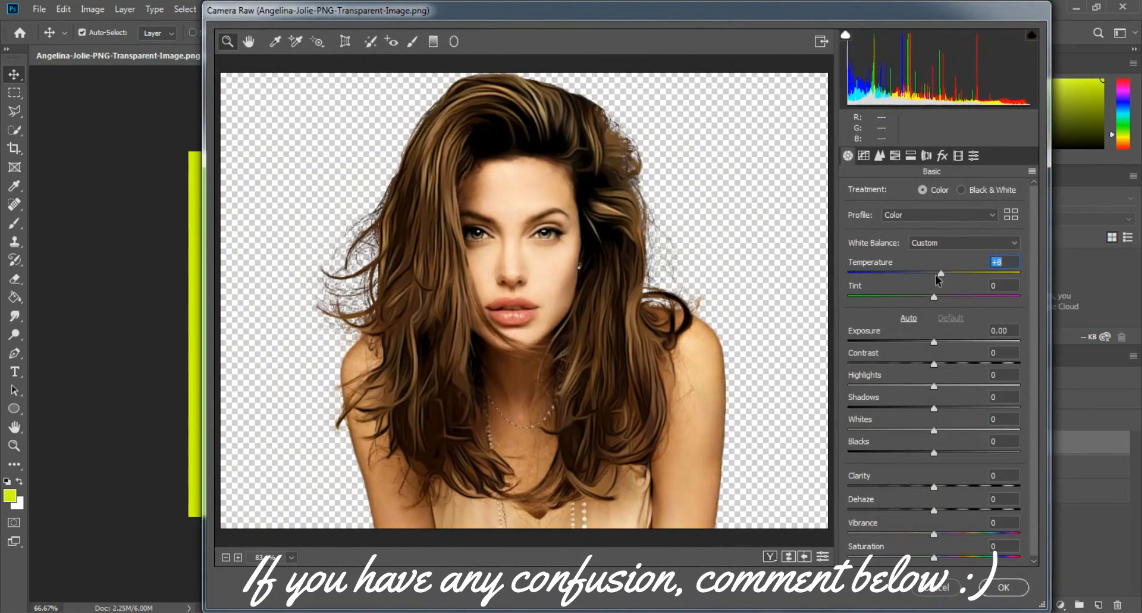
{"action": "left_click", "coordinate": [948, 296]}
{"action": "left_click_drag", "start_coordinate": [945, 356], "coordinate": [952, 363]}
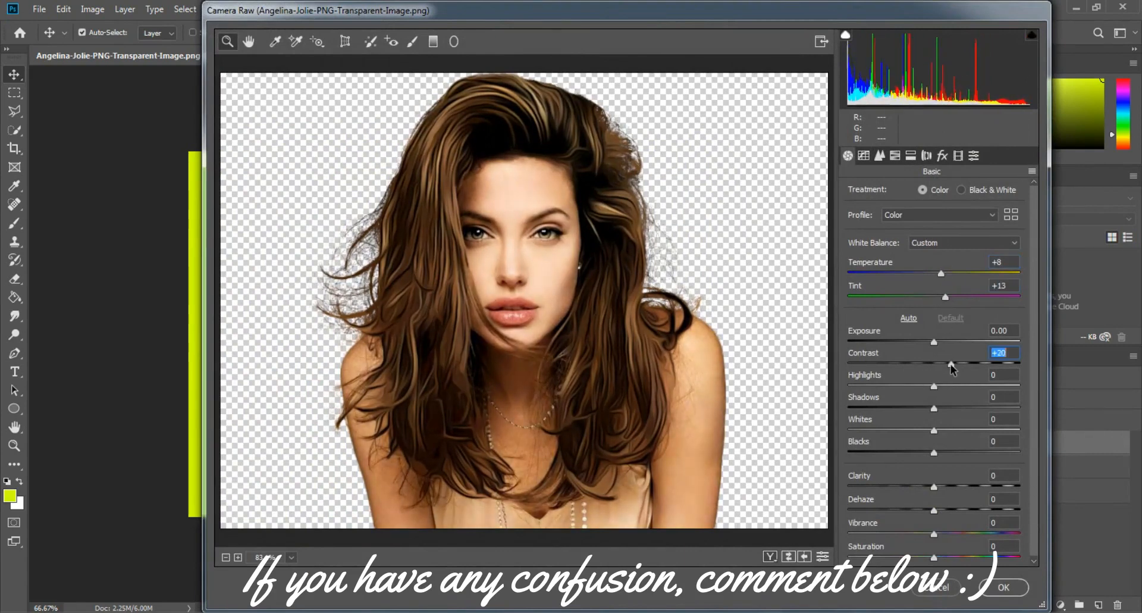
{"action": "left_click_drag", "start_coordinate": [945, 486], "coordinate": [953, 511]}
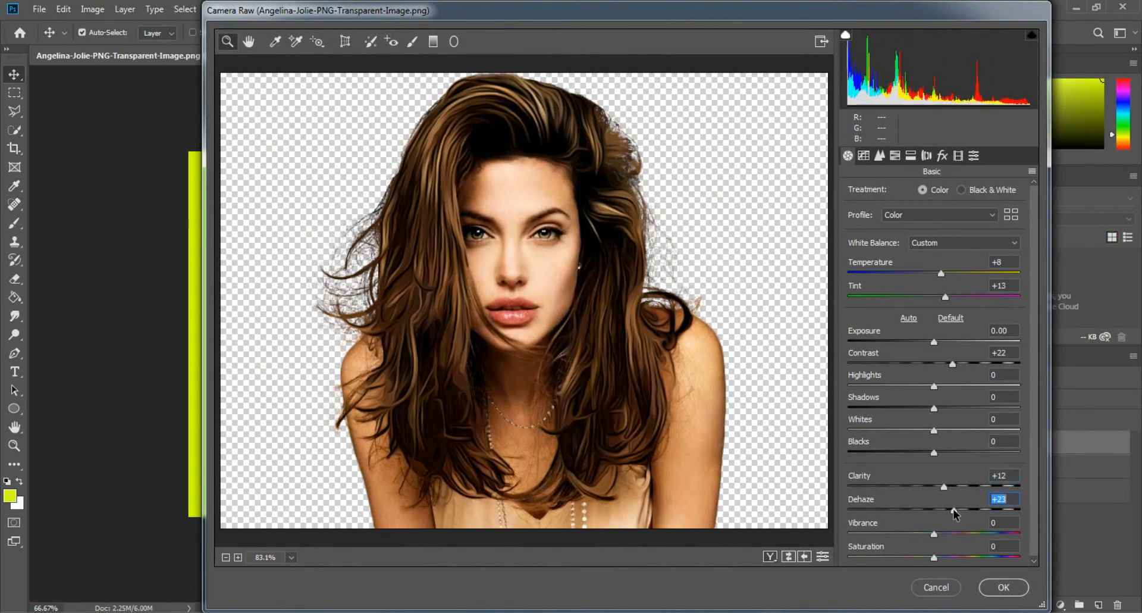
{"action": "left_click_drag", "start_coordinate": [949, 561], "coordinate": [938, 558]}
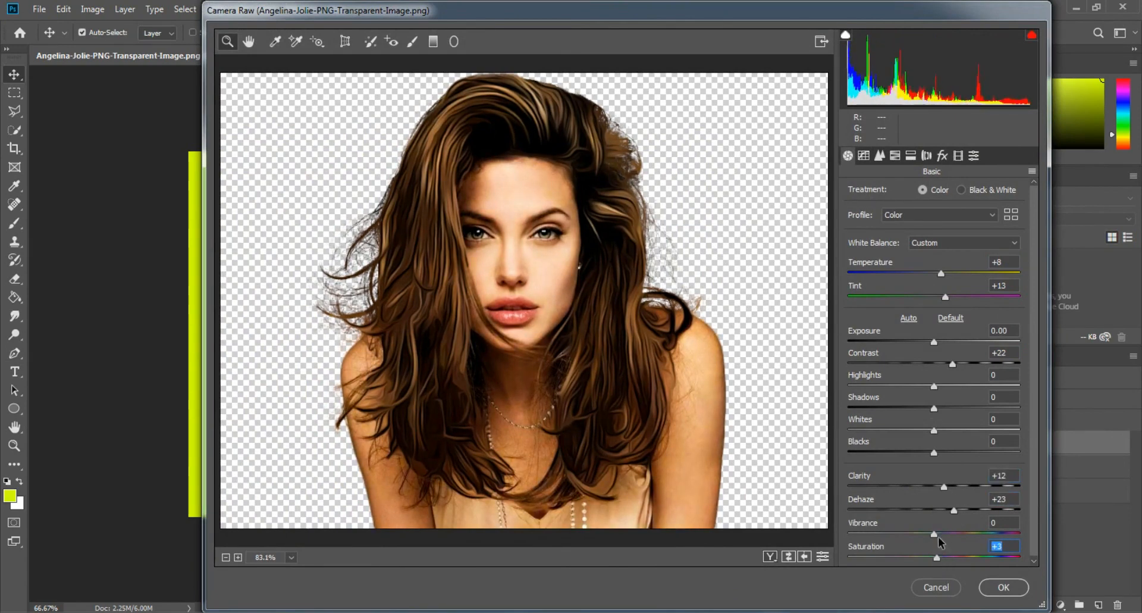
{"action": "left_click", "coordinate": [1001, 587]}
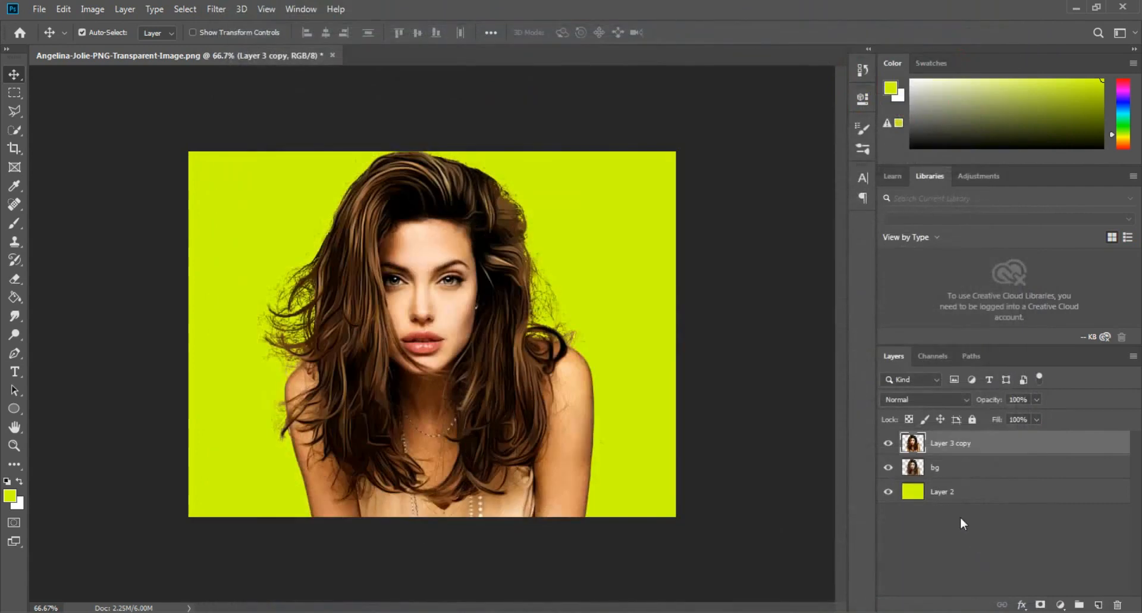
- Move the bg layer above the edited portrait, toggle its visibility to compare both versions, and leave it hidden
{"action": "left_click_drag", "start_coordinate": [949, 477], "coordinate": [894, 447]}
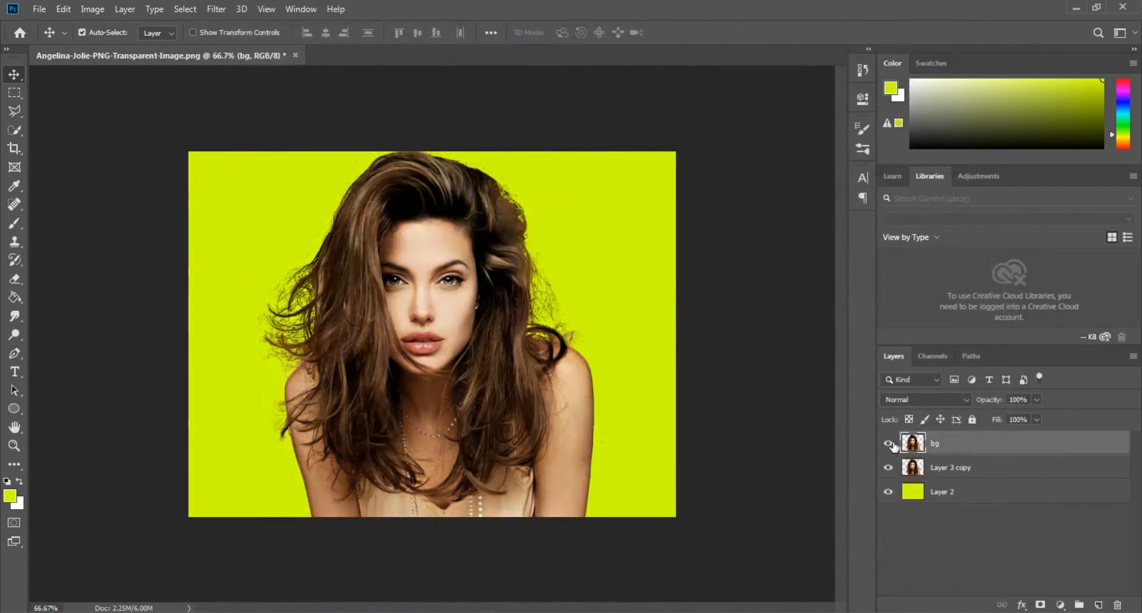
{"action": "left_click", "coordinate": [888, 444]}
{"action": "left_click", "coordinate": [888, 443]}
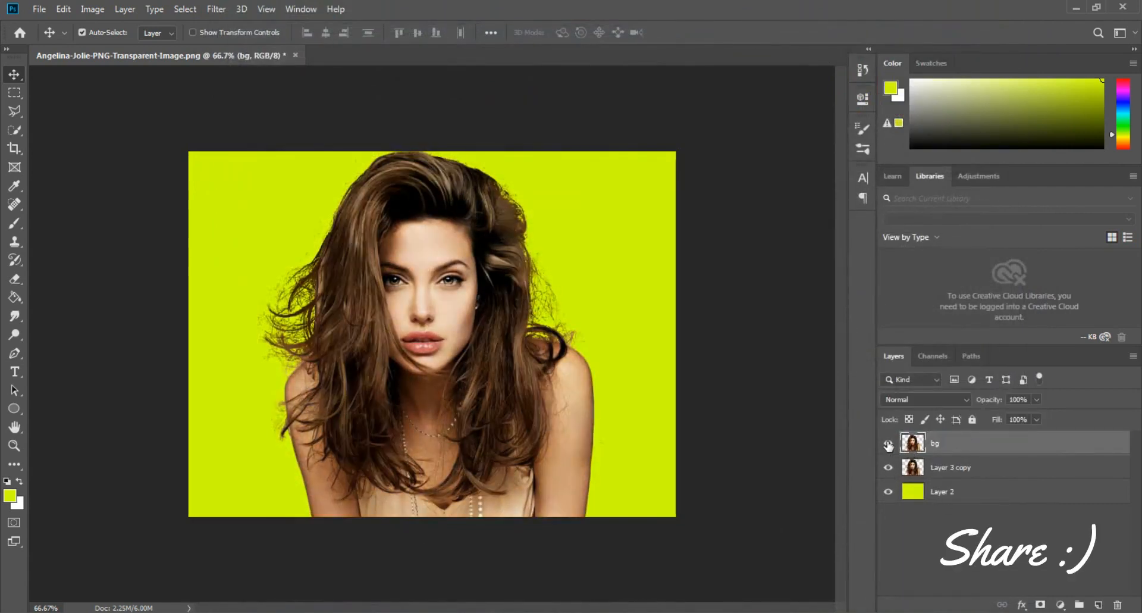
{"action": "left_click", "coordinate": [888, 443]}
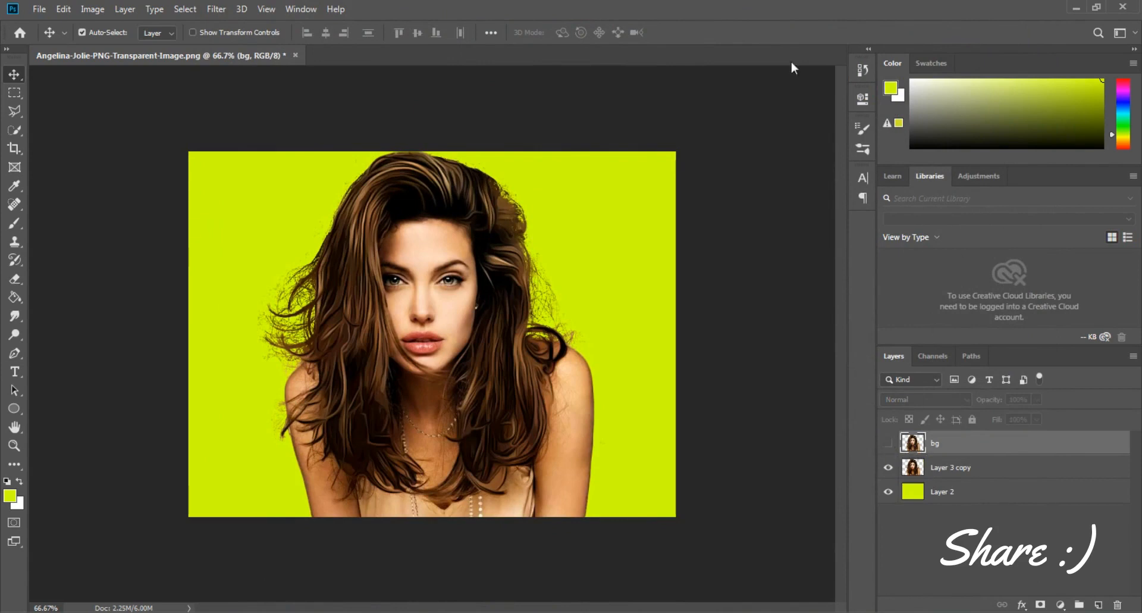